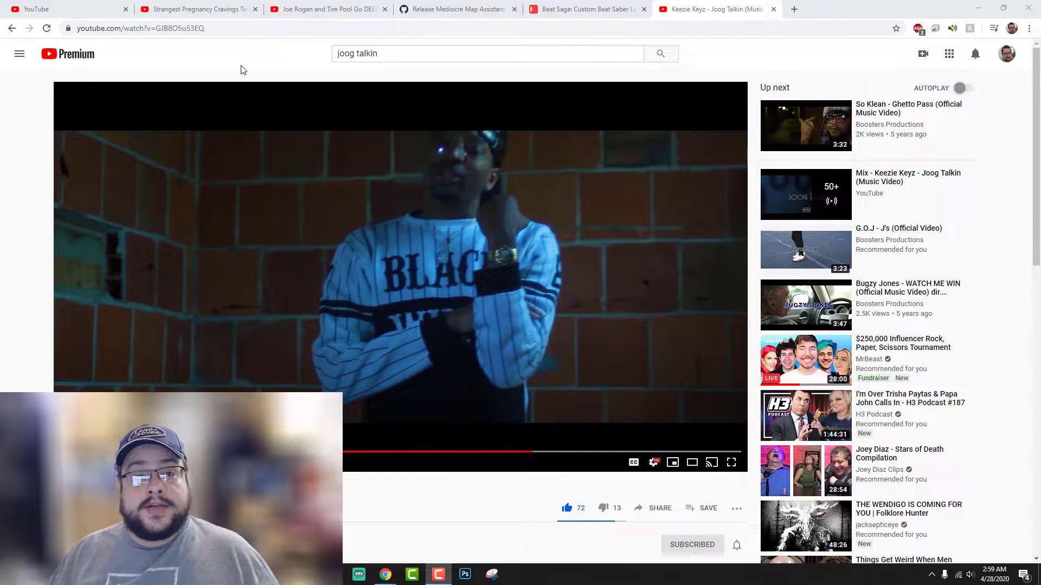
# Step: Copy the Joog Talkin video's YouTube URL and return to the Beat Sage tab
pyautogui.click(217, 27)
pyautogui.hotkey('ctrl', 'c')
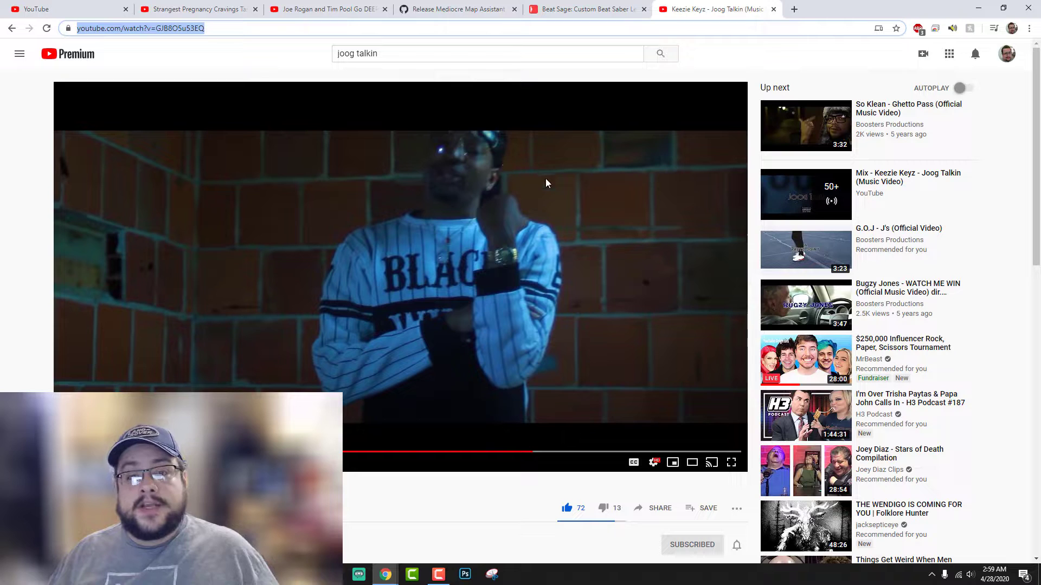
pyautogui.click(583, 16)
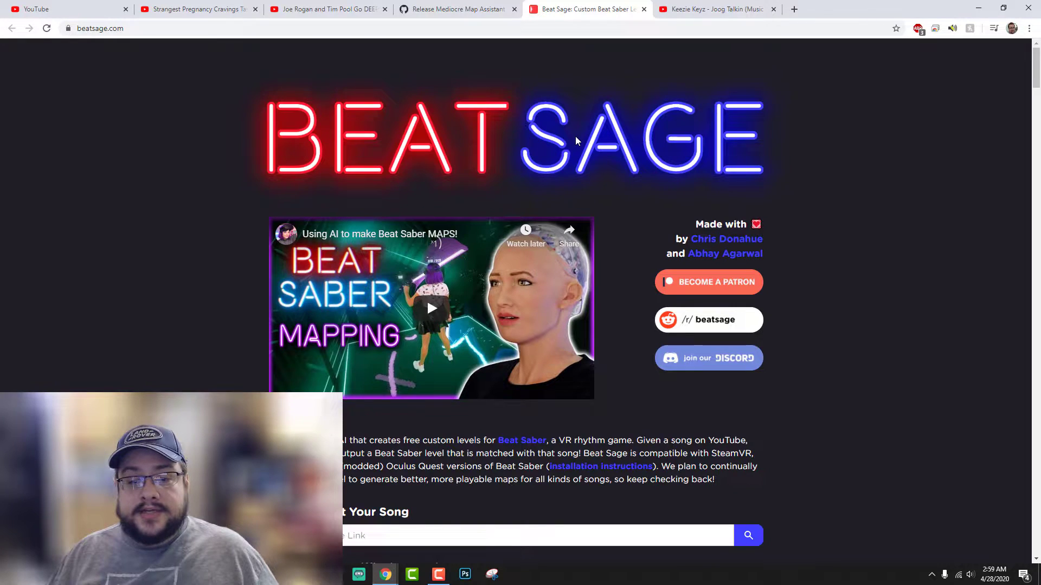
# Step: Paste the Joog Talkin YouTube link into Beat Sage's Step 1 link field
pyautogui.scroll(-1, 610, 181)
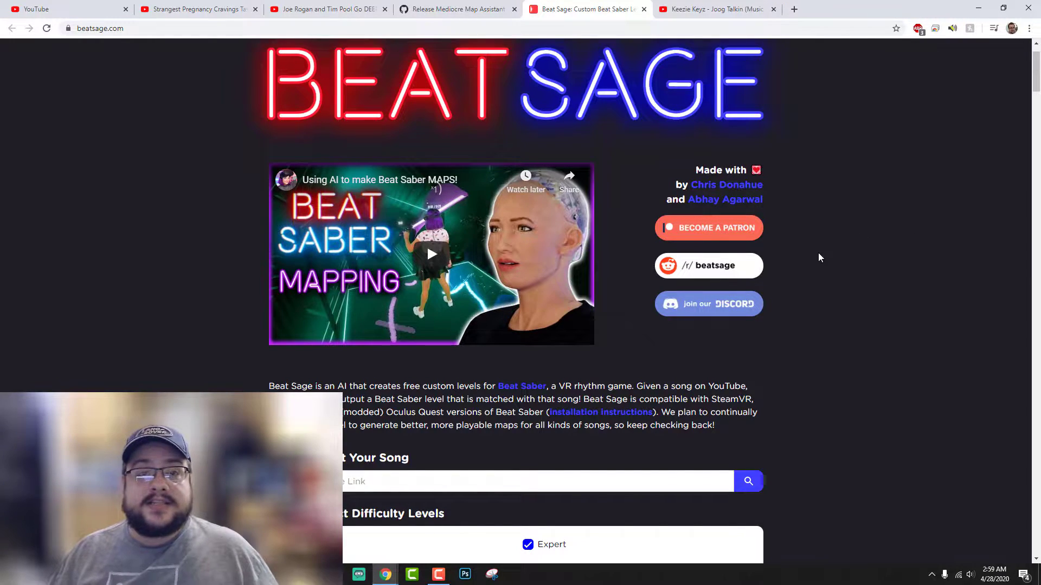
pyautogui.scroll(-3, 815, 267)
pyautogui.click(410, 325)
pyautogui.hotkey('ctrl', 'v')
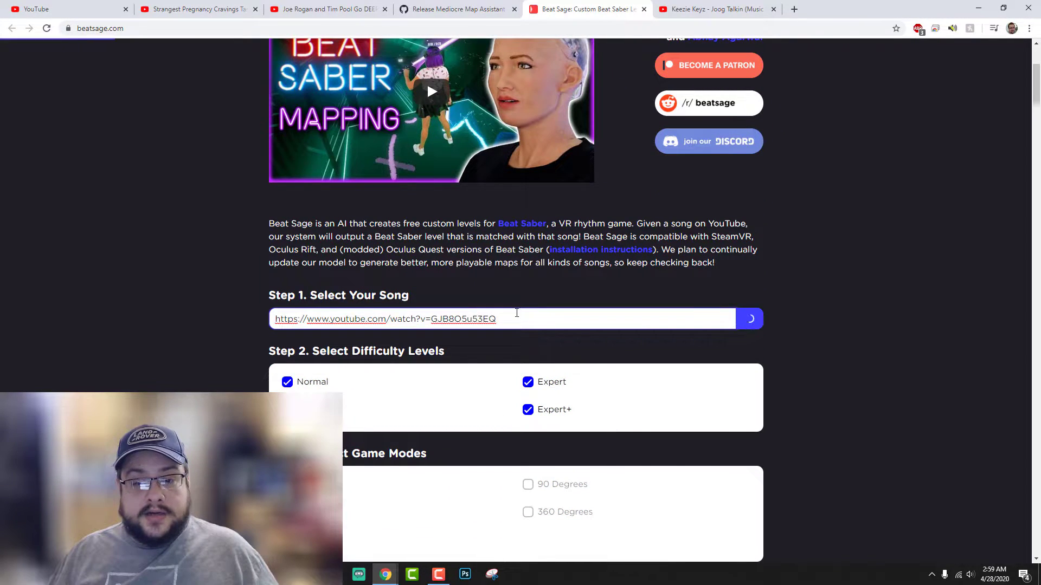
# Step: Delete ' (Music Video)' so the song title reads 'Keezie Keyz - Joog Talkin'
pyautogui.scroll(-1, 617, 344)
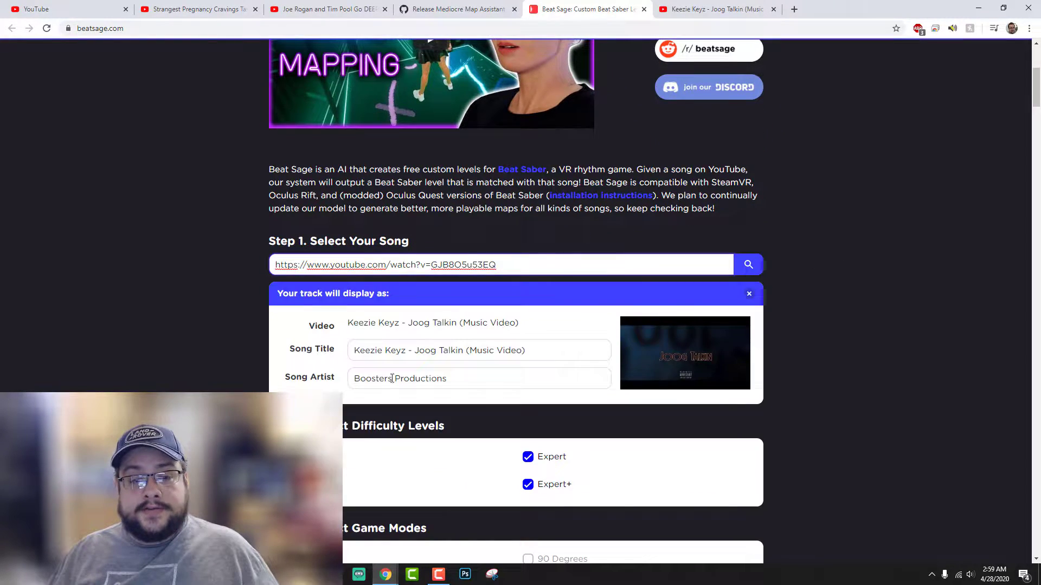
pyautogui.scroll(-2, 528, 398)
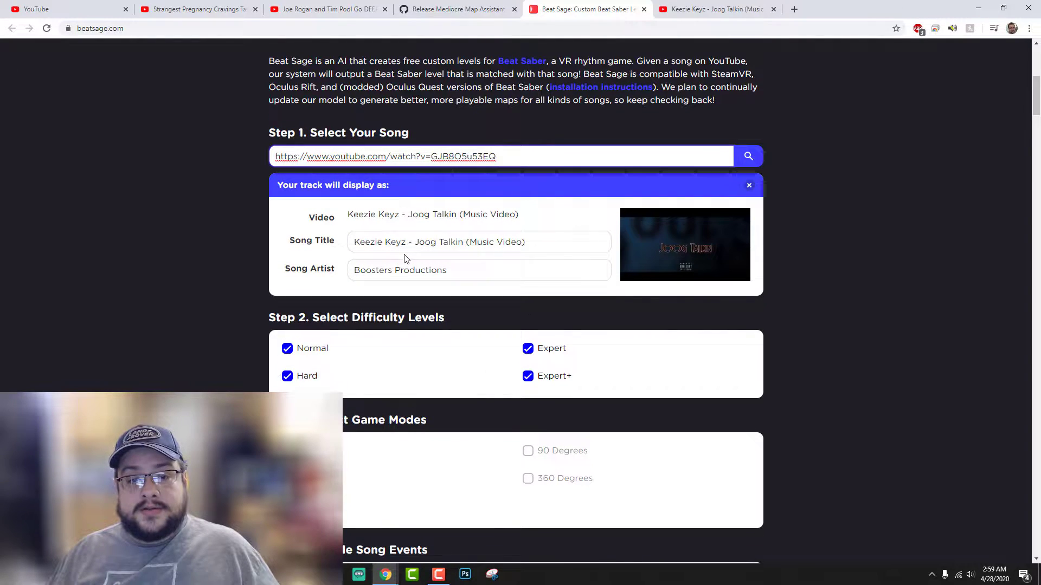
pyautogui.moveTo(527, 252); pyautogui.dragTo(519, 214)
pyautogui.press('BackSpace')
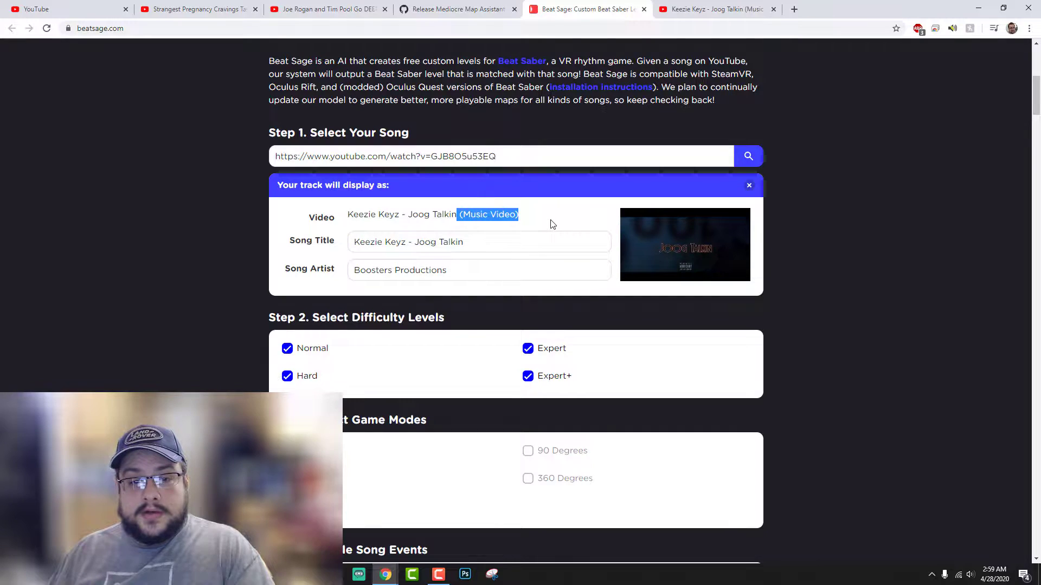
pyautogui.click(160, 334)
pyautogui.scroll(-1, 313, 338)
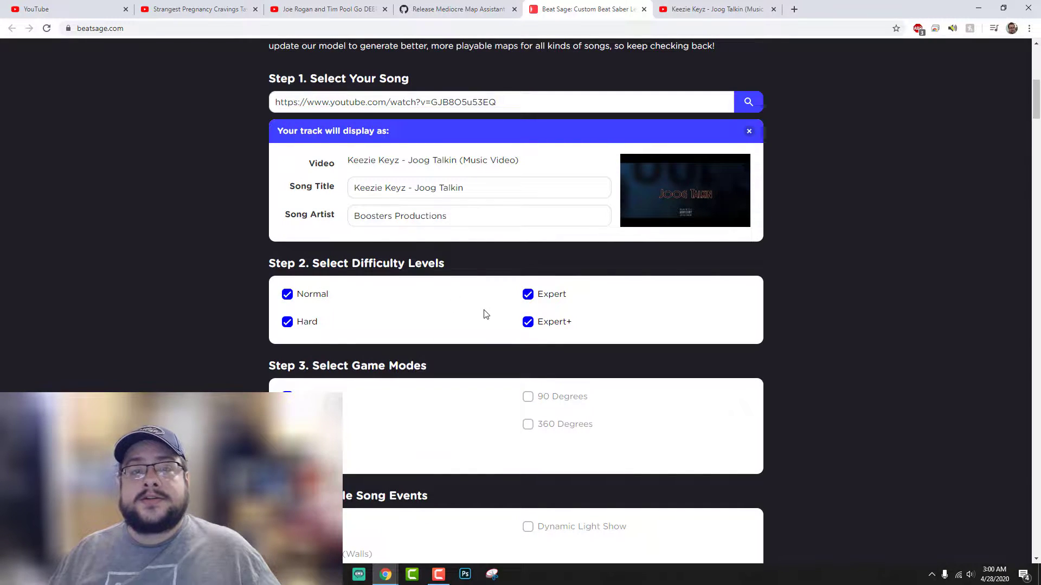
pyautogui.scroll(-2, 504, 315)
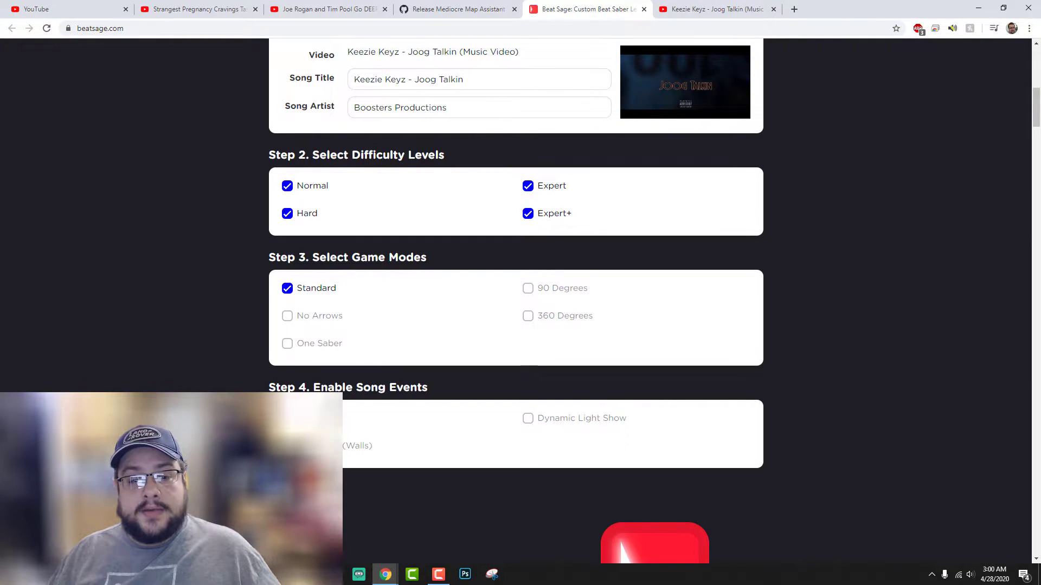
pyautogui.scroll(-2, 585, 439)
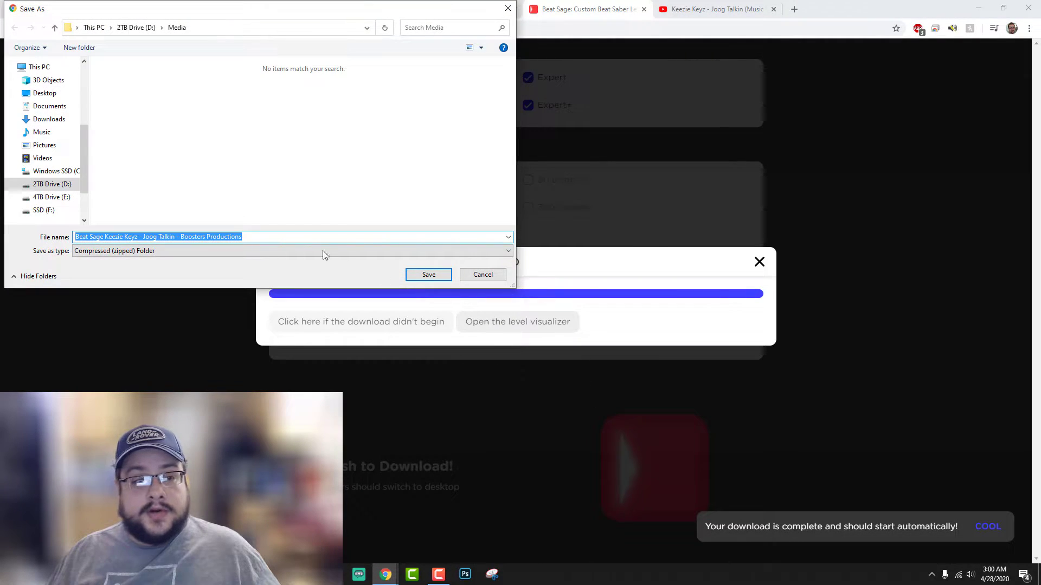
# Step: Save the level zip into the Media folder and look over its cover and song files
pyautogui.click(429, 275)
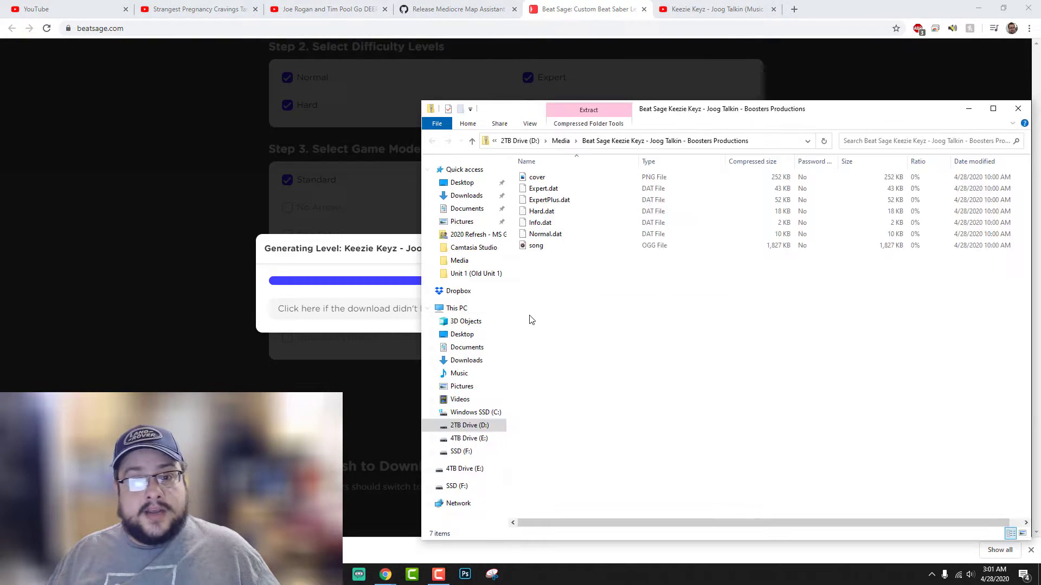
pyautogui.click(535, 178)
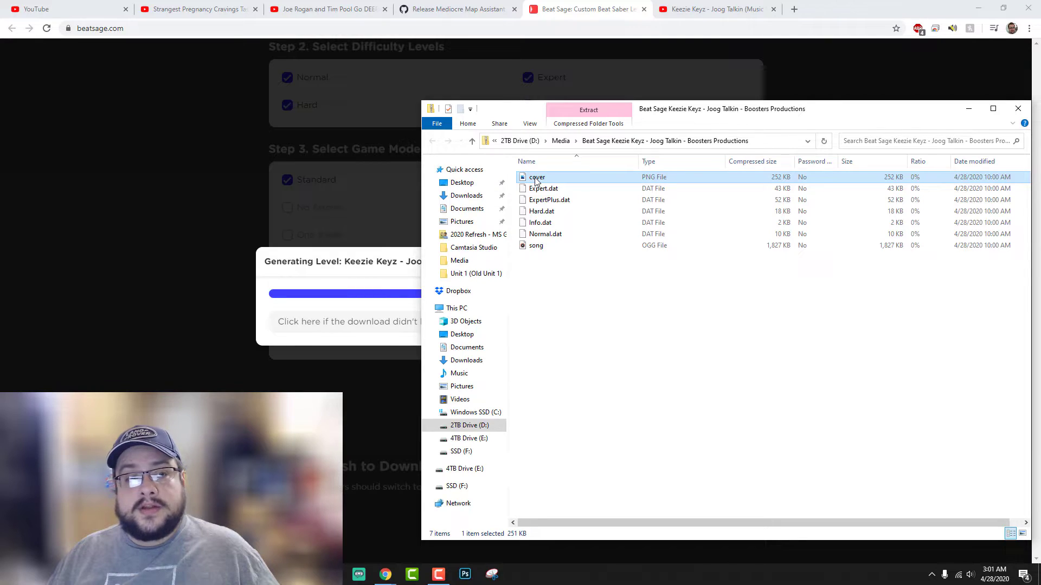
pyautogui.click(547, 246)
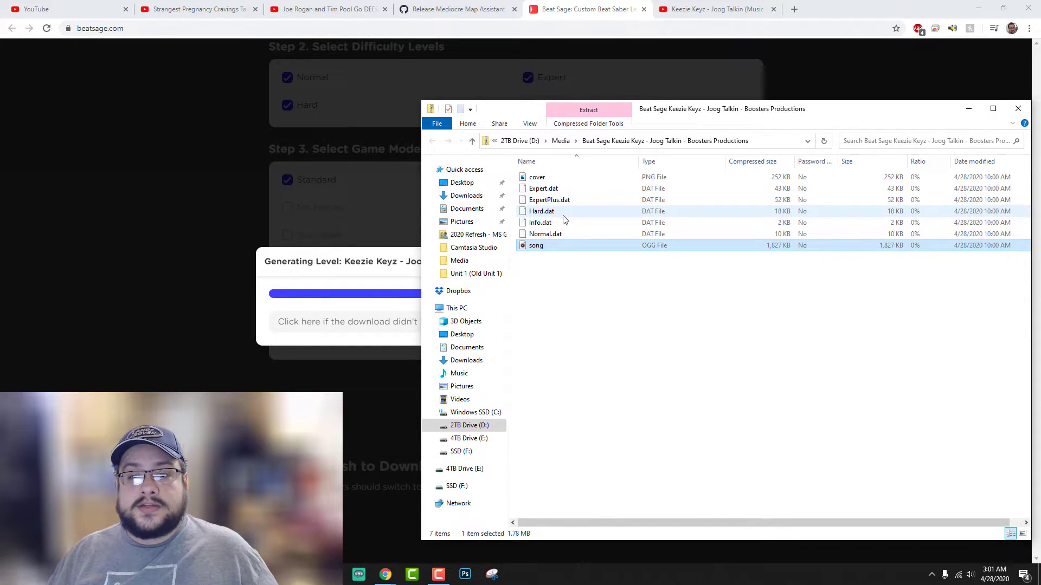
# Step: Extract all zip contents into a matching Joog Talkin folder, then close both Explorer windows
pyautogui.click(589, 110)
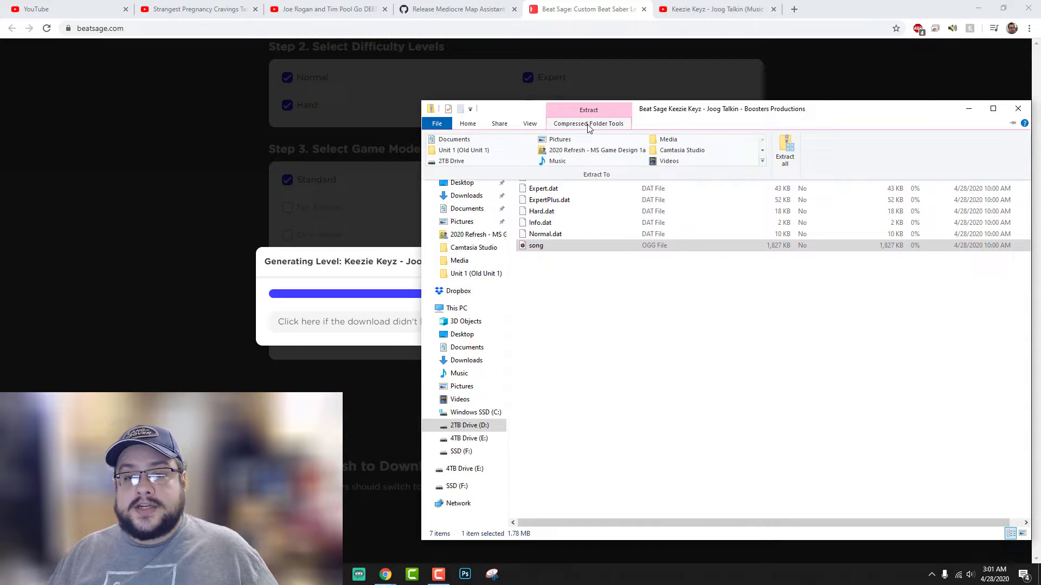
pyautogui.click(613, 123)
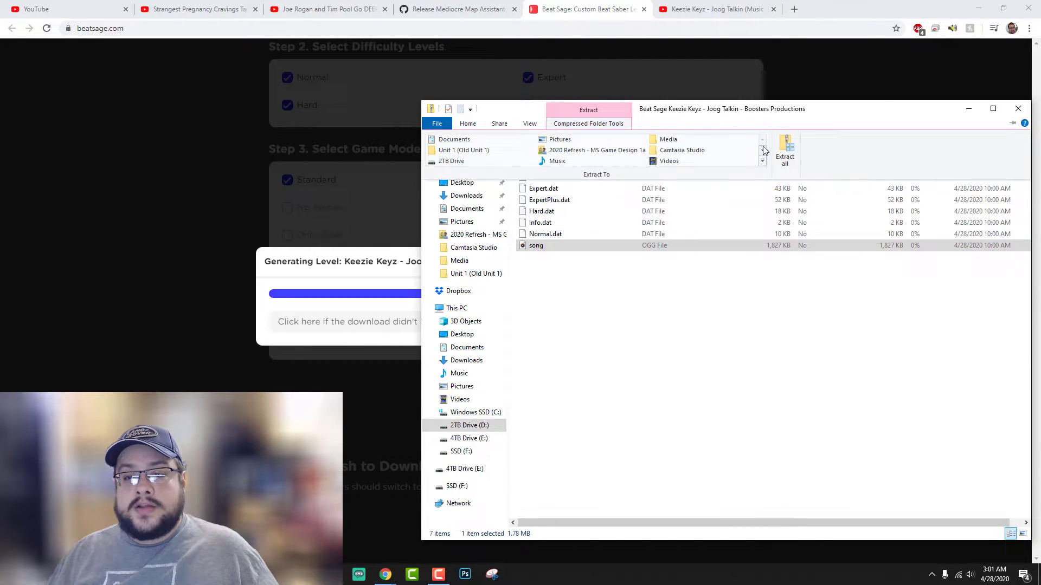
pyautogui.click(785, 157)
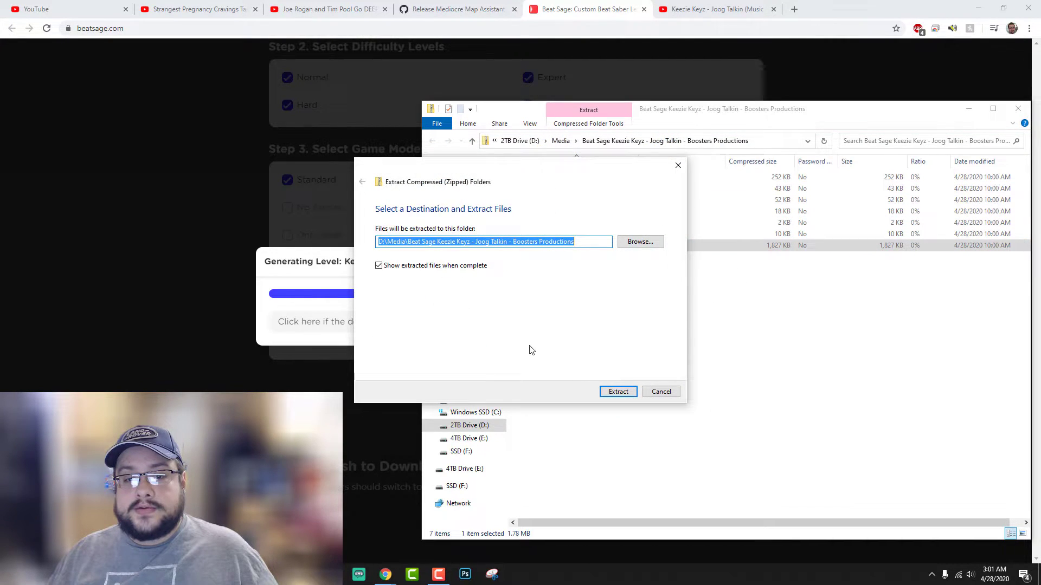
pyautogui.click(617, 392)
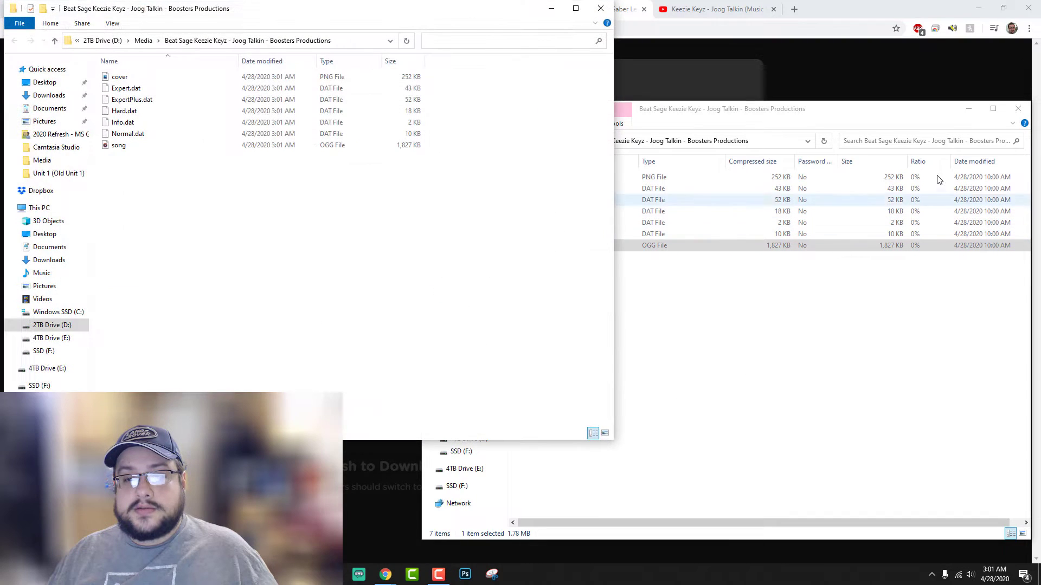
pyautogui.click(1017, 111)
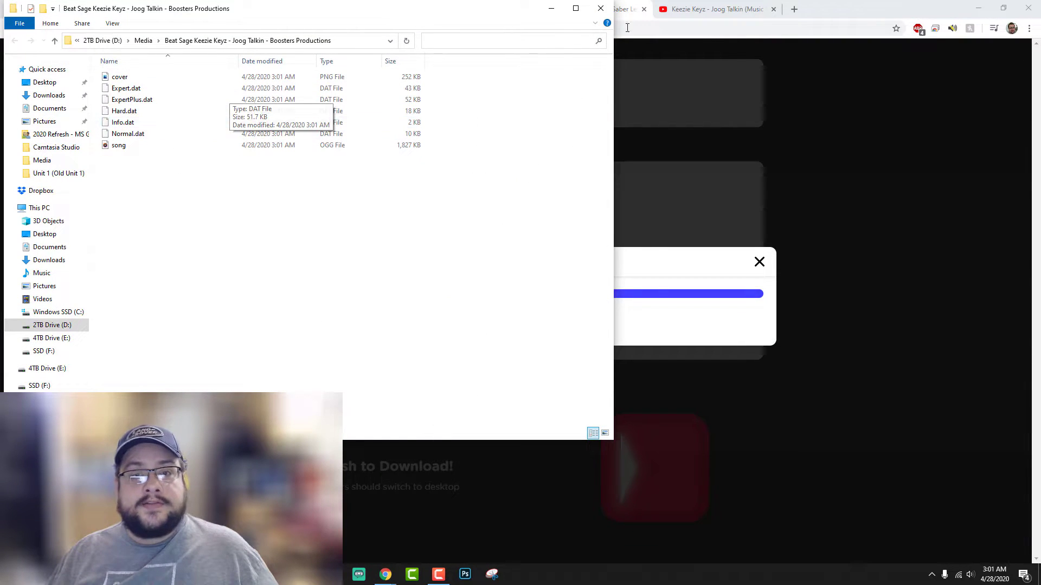
pyautogui.click(609, 6)
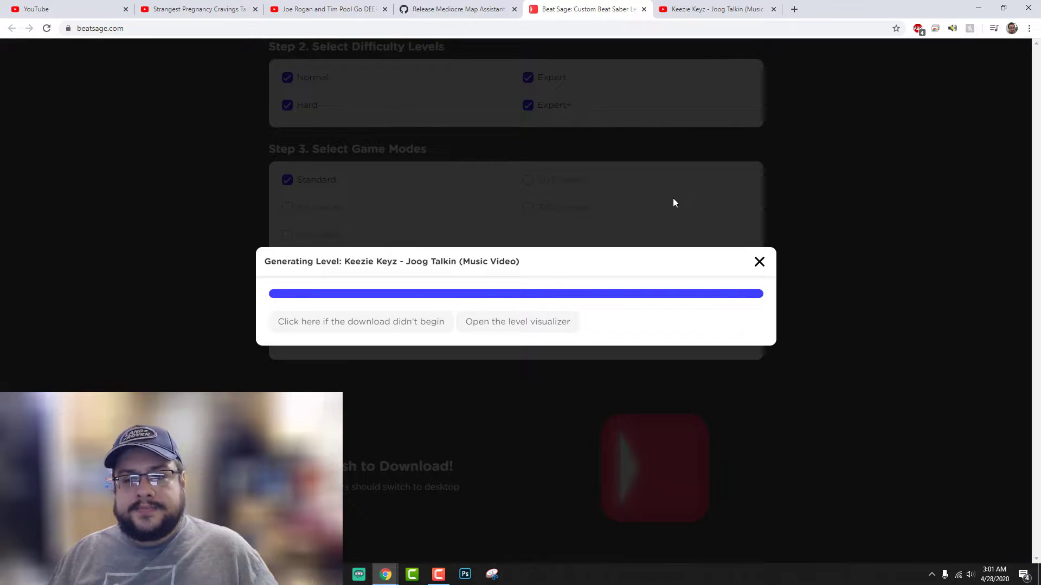
# Step: Dismiss the Generating Level notice and switch to the Mediocre Map Assistant GitHub release tab
pyautogui.click(759, 262)
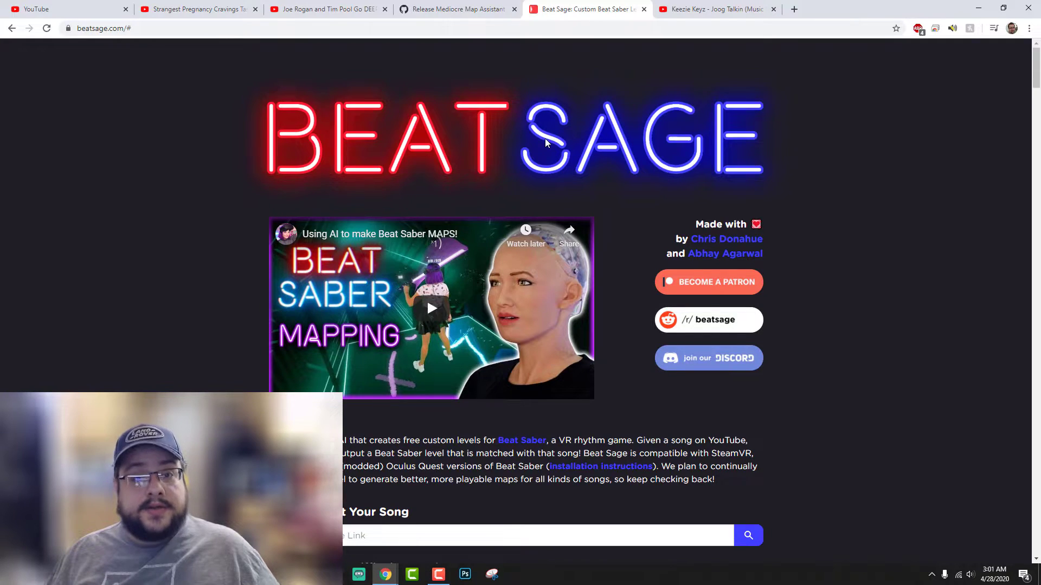
pyautogui.click(459, 9)
pyautogui.moveTo(464, 58)
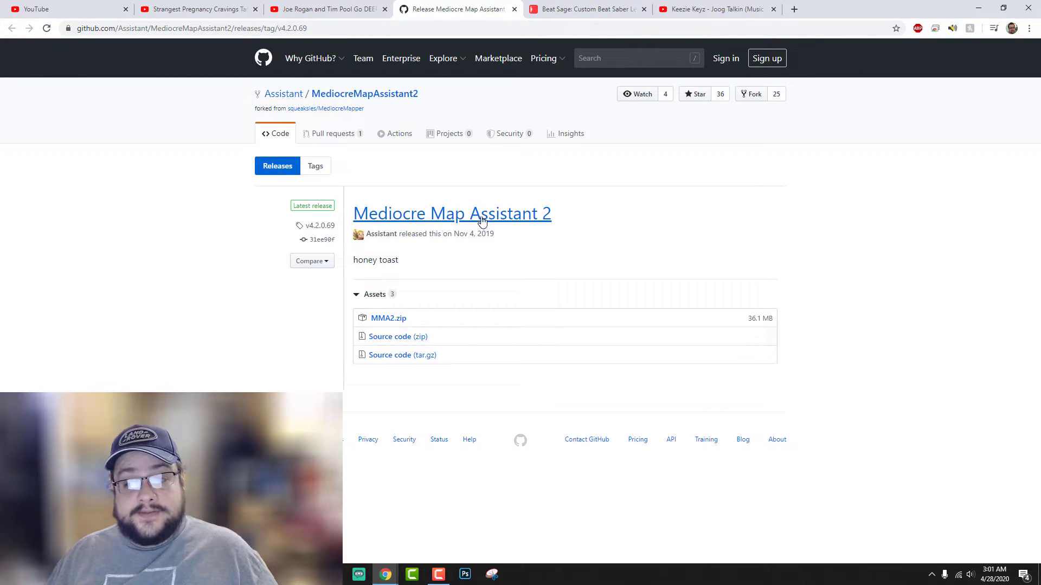
# Step: Download MMA2.zip from the release assets and save it into the Media folder
pyautogui.click(399, 320)
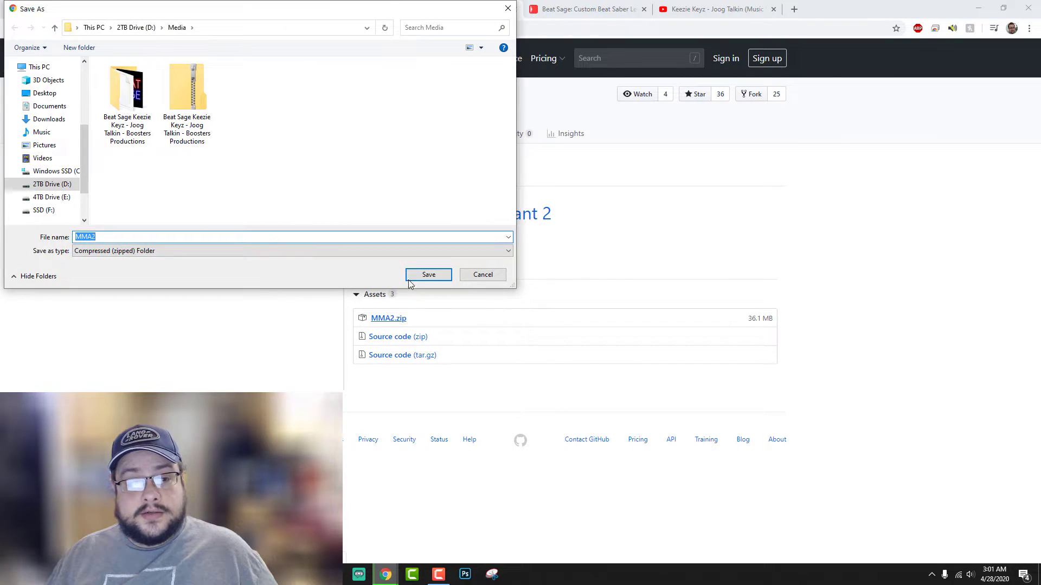
pyautogui.click(431, 277)
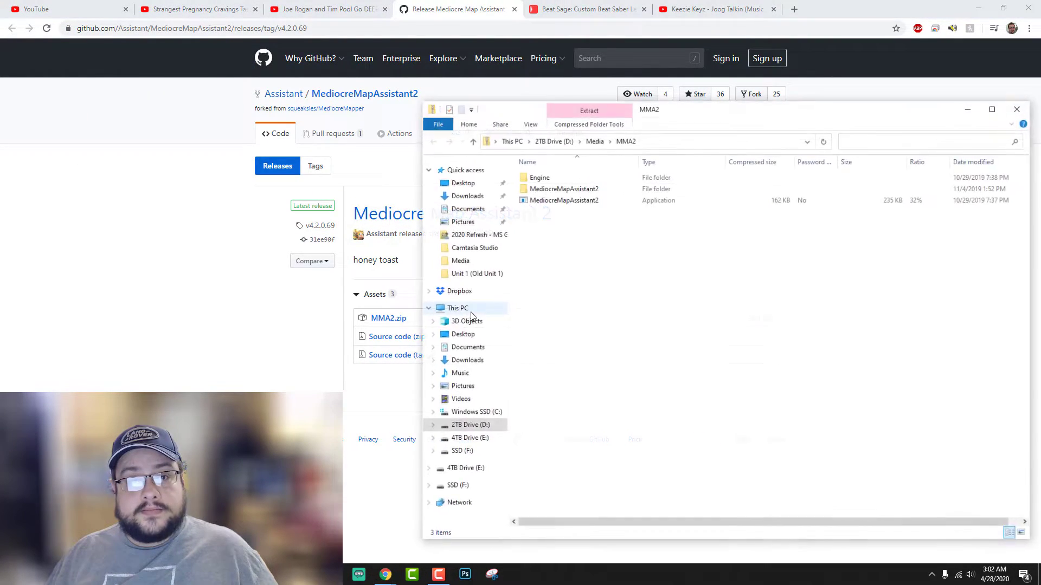
# Step: Extract MMA2.zip into the Media\MMA2 folder and close the zip window
pyautogui.click(596, 123)
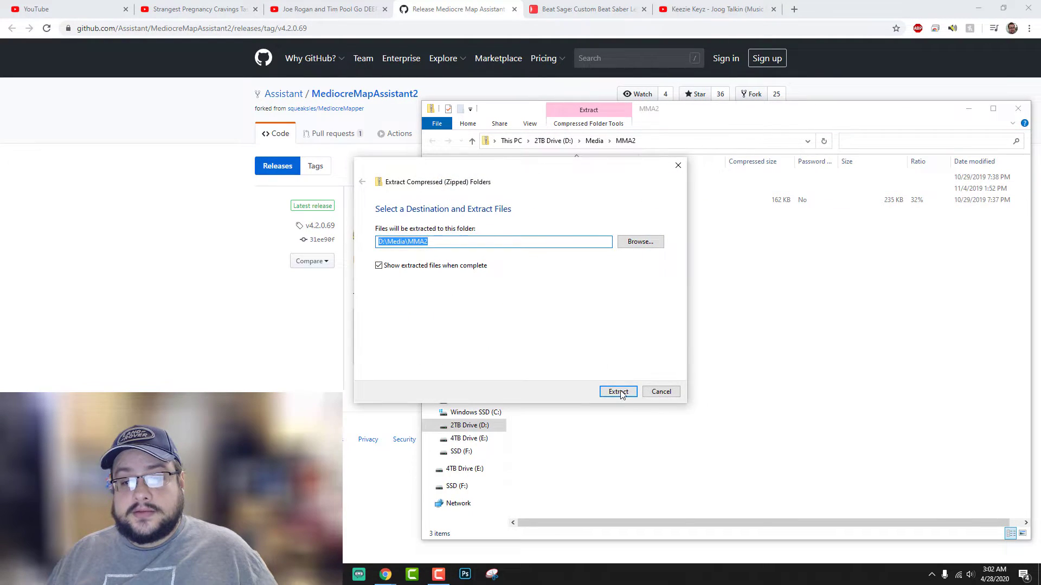
pyautogui.click(619, 391)
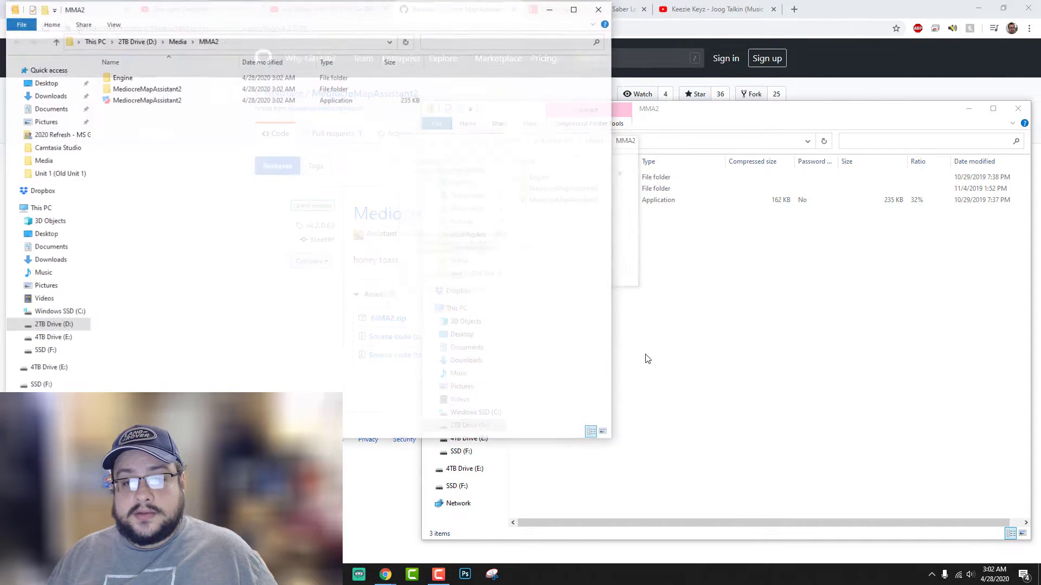
pyautogui.click(1018, 108)
# Step: Launch MediocreMapAssistant2.exe, letting it past the unrecognized-app warning with Run anyway
pyautogui.moveTo(264, 10); pyautogui.dragTo(625, 153)
pyautogui.doubleClick(535, 241)
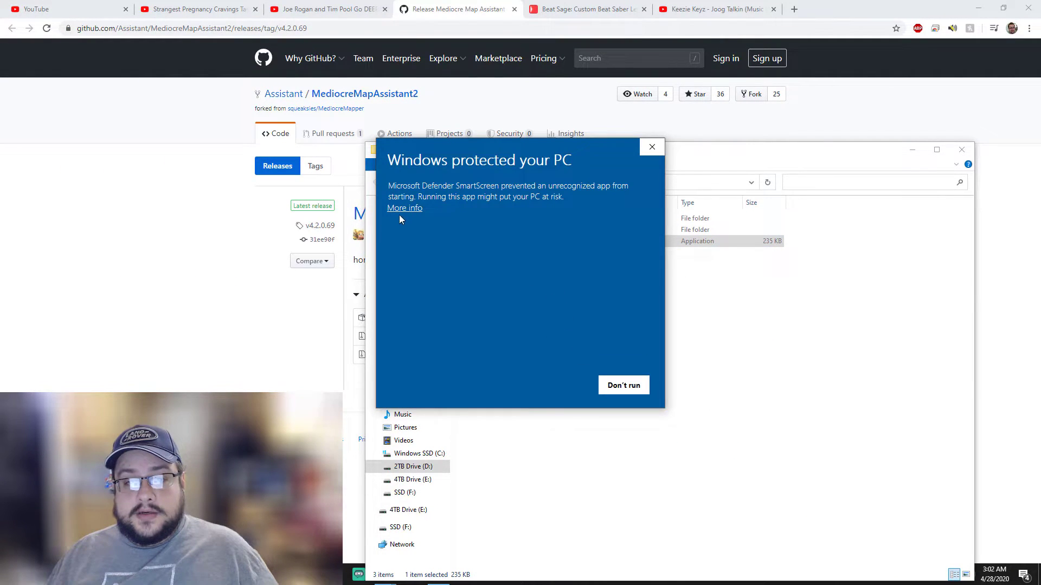
pyautogui.click(404, 208)
pyautogui.click(545, 383)
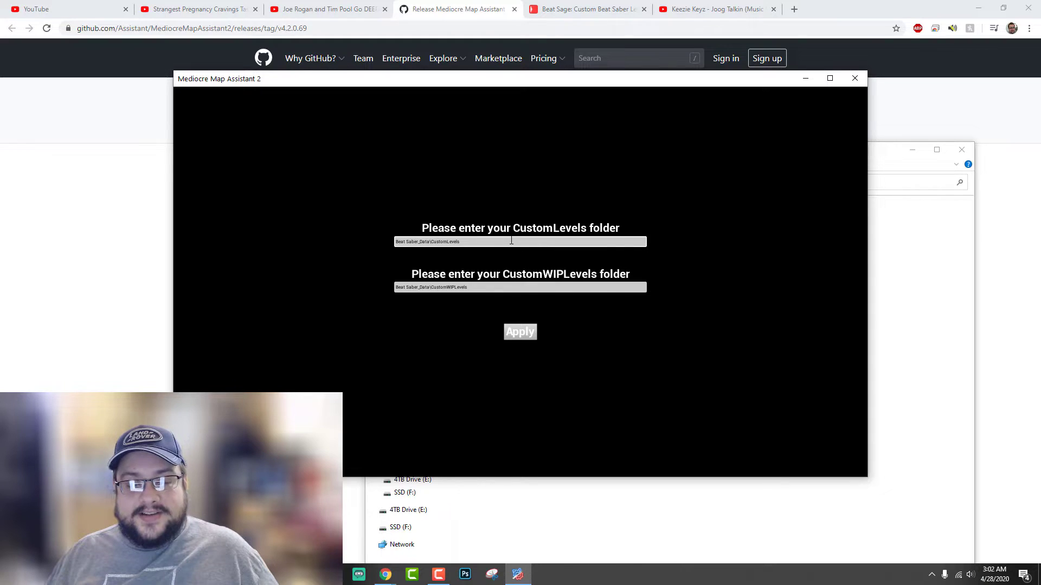
# Step: Try the default level folder paths, which Mediocre Map Assistant 2 rejects
pyautogui.click(520, 327)
pyautogui.click(477, 243)
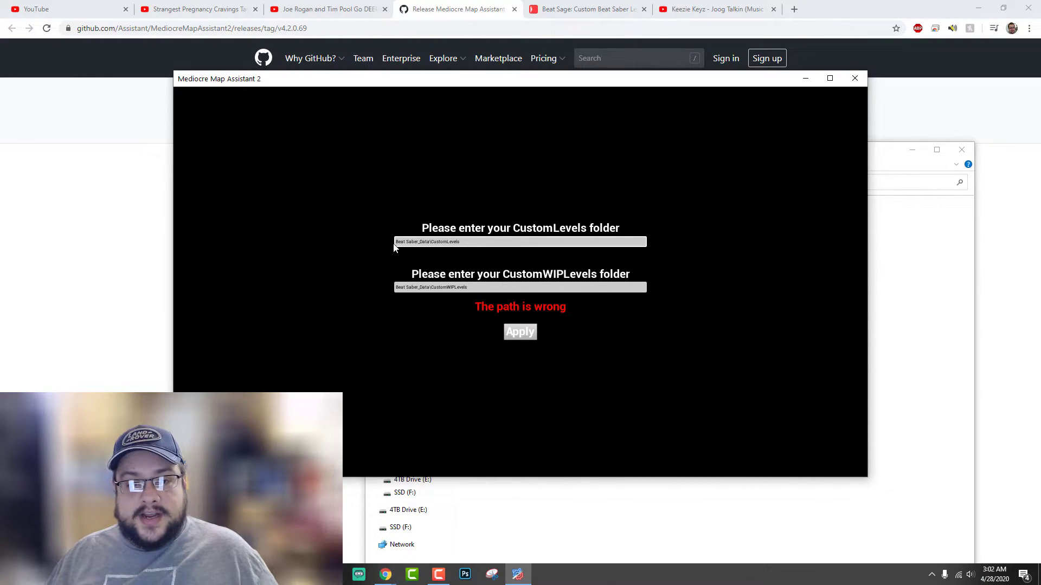
pyautogui.click(425, 498)
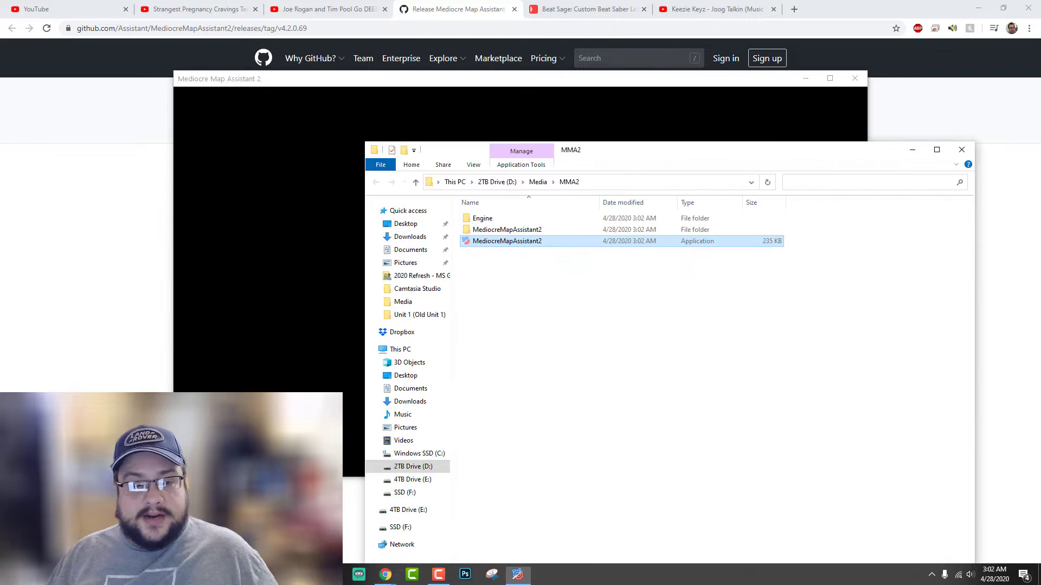
# Step: Search the Steam libraries on drives D: and E: for the Beat Saber folder
pyautogui.click(426, 467)
pyautogui.click(501, 299)
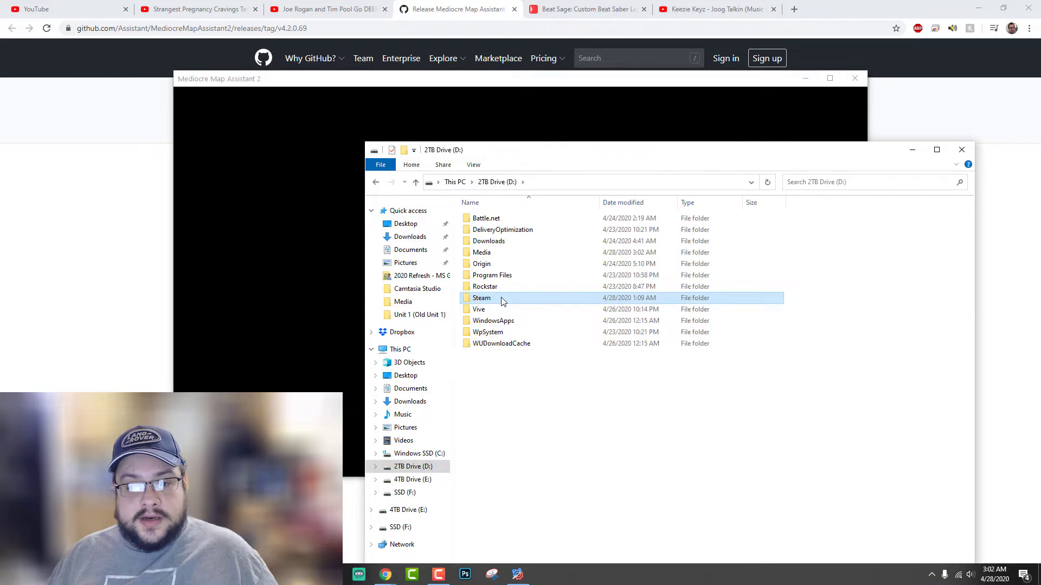
pyautogui.doubleClick(501, 300)
pyautogui.click(492, 222)
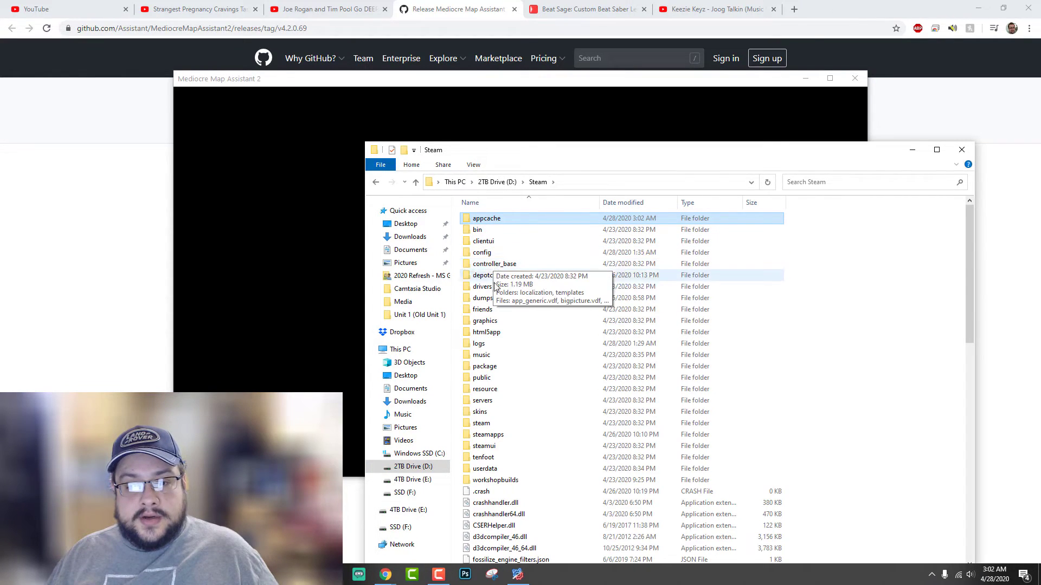
pyautogui.doubleClick(488, 434)
pyautogui.doubleClick(499, 218)
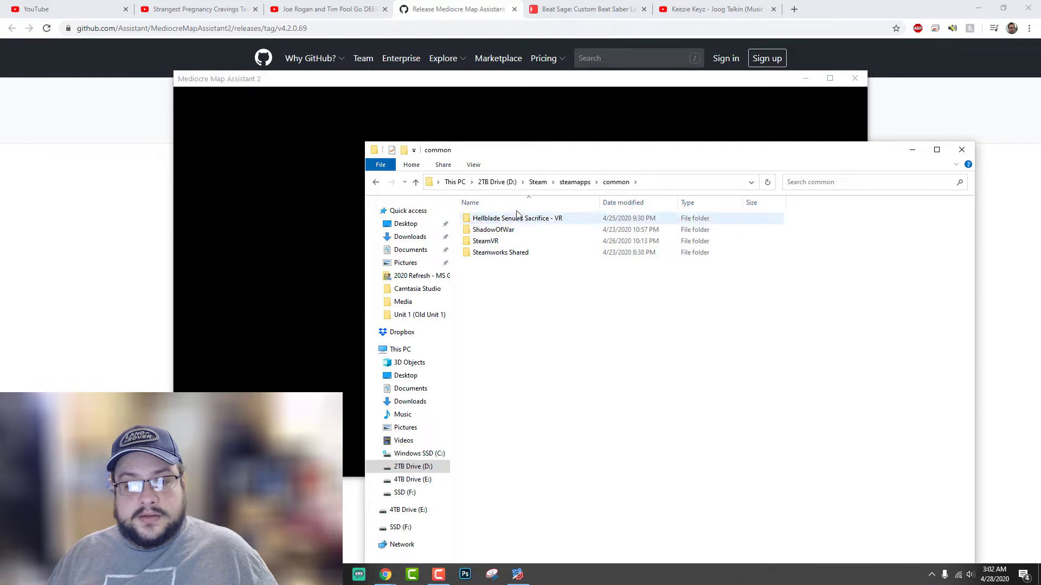
pyautogui.click(422, 484)
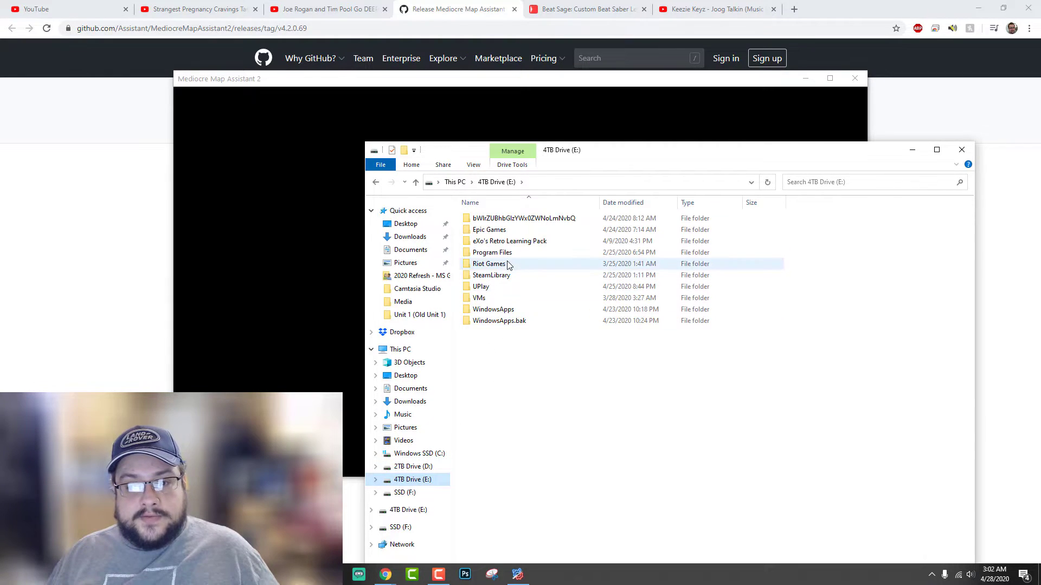
pyautogui.doubleClick(493, 274)
pyautogui.click(506, 220)
pyautogui.doubleClick(506, 221)
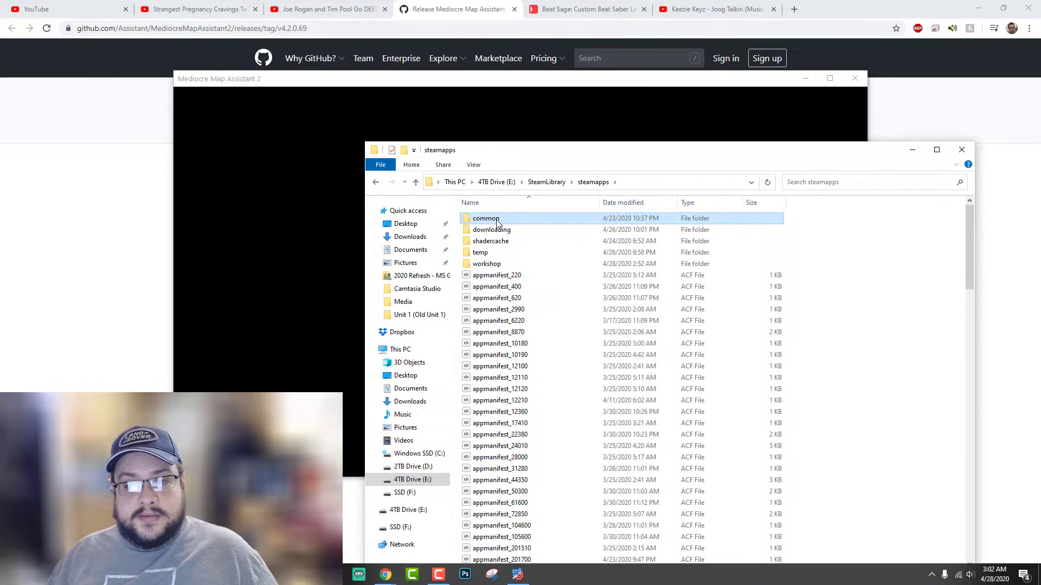
pyautogui.doubleClick(498, 220)
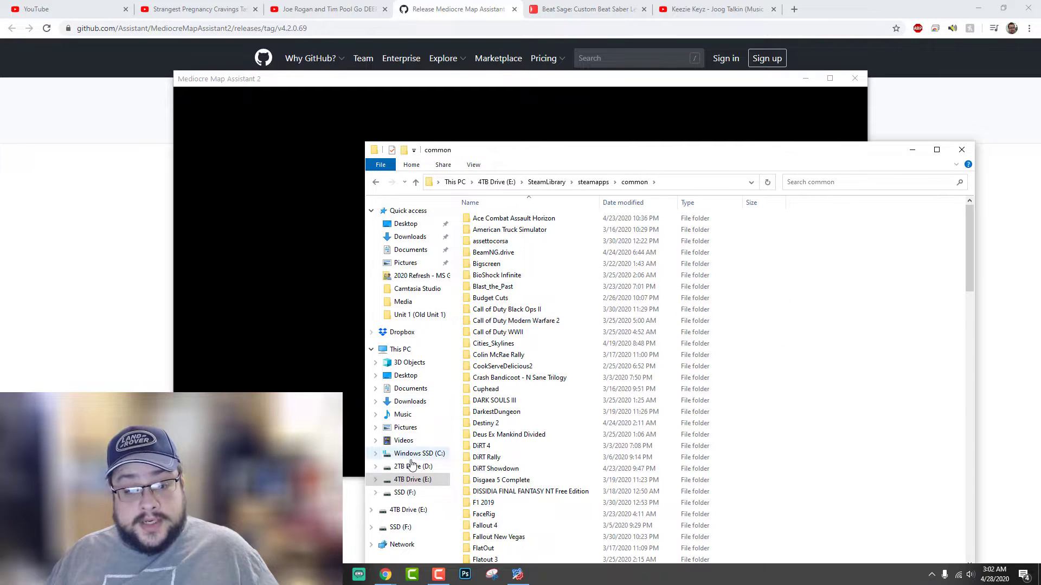
# Step: Open F:\SteamLibrary\steamapps\common\Beat Saber and select its full path
pyautogui.click(405, 494)
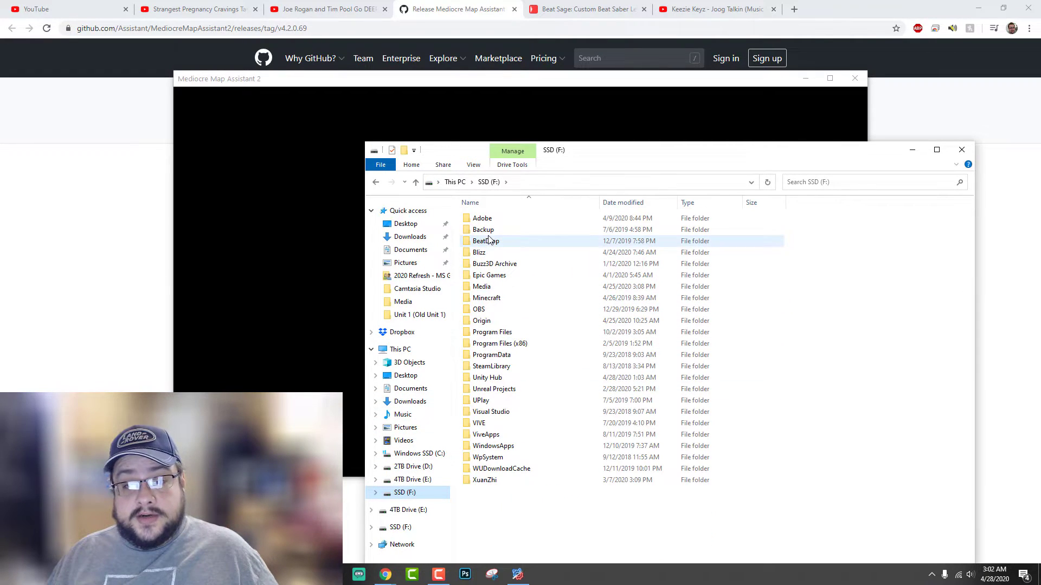
pyautogui.doubleClick(490, 366)
pyautogui.doubleClick(500, 219)
pyautogui.doubleClick(504, 221)
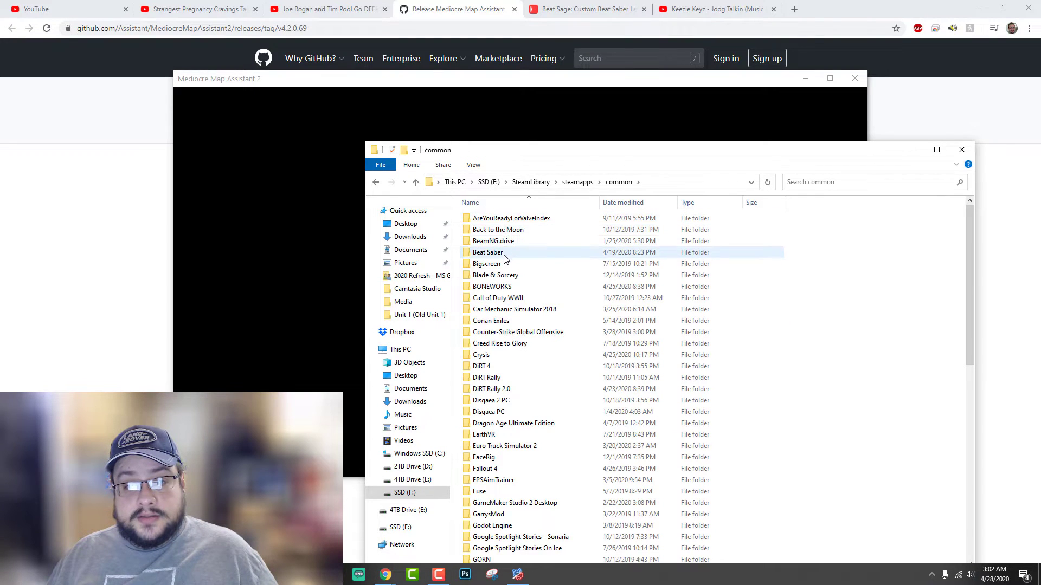
pyautogui.doubleClick(503, 253)
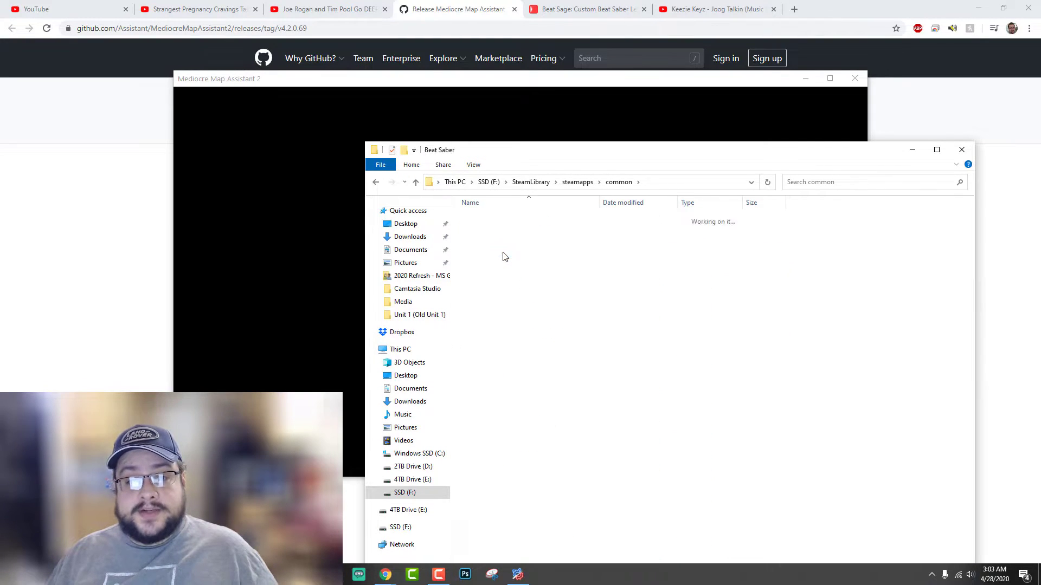
pyautogui.click(699, 186)
pyautogui.hotkey('ctrl', 'c')
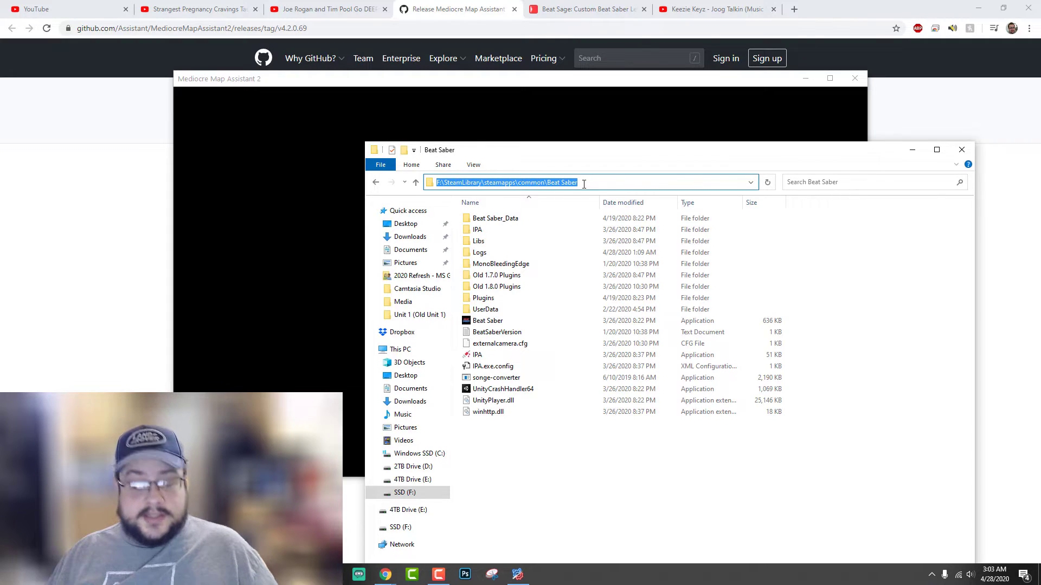
# Step: Paste the Beat Saber path into the CustomLevels and CustomWIPLevels fields and apply
pyautogui.moveTo(612, 159); pyautogui.dragTo(834, 250)
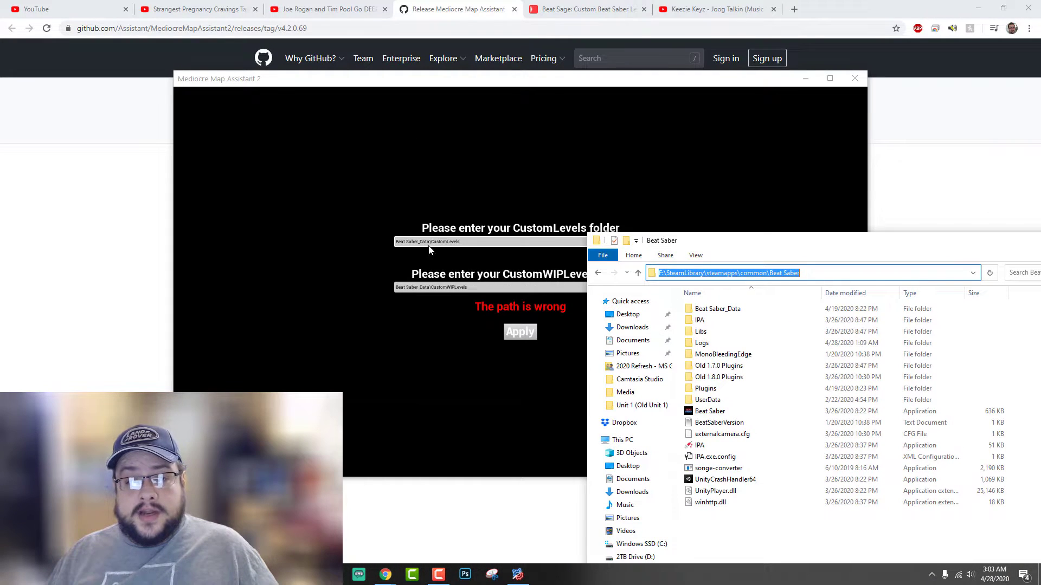
pyautogui.click(396, 241)
pyautogui.hotkey('ctrl', 'v')
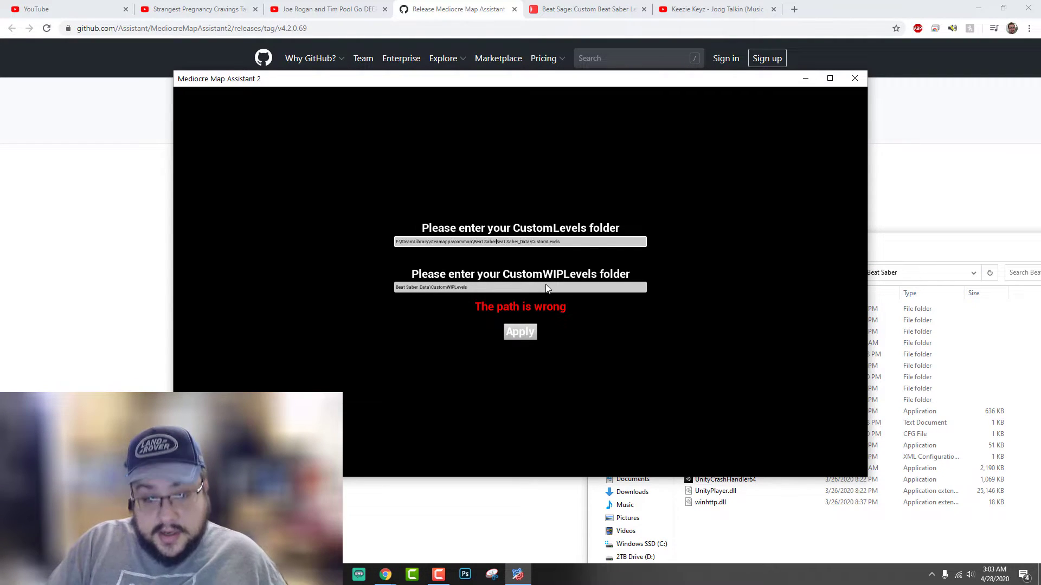
pyautogui.click(404, 289)
pyautogui.write('F:\\SteamLibrary\\steamapps\\common\\Beat Saber\\')
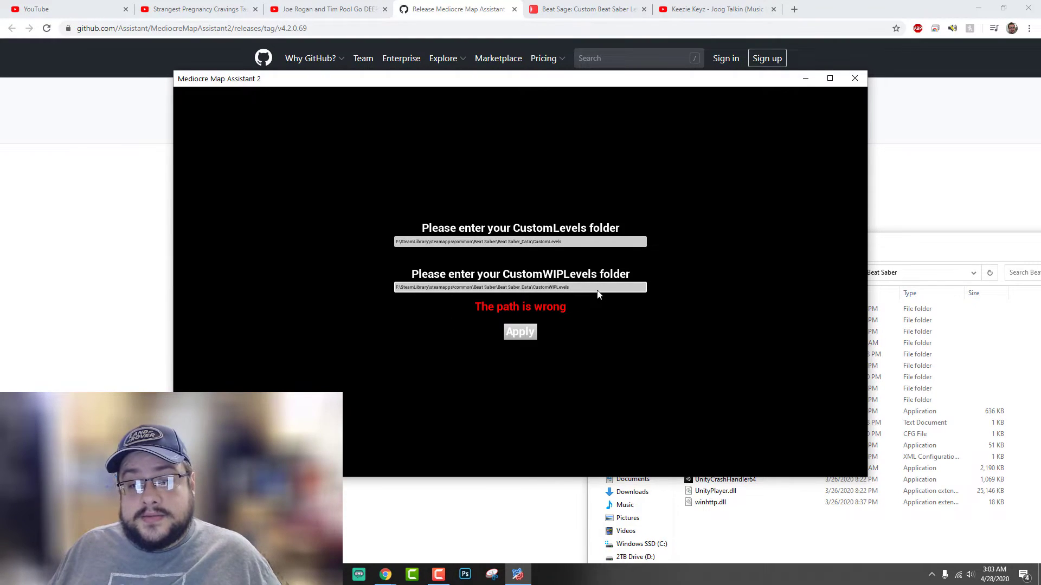
pyautogui.click(523, 329)
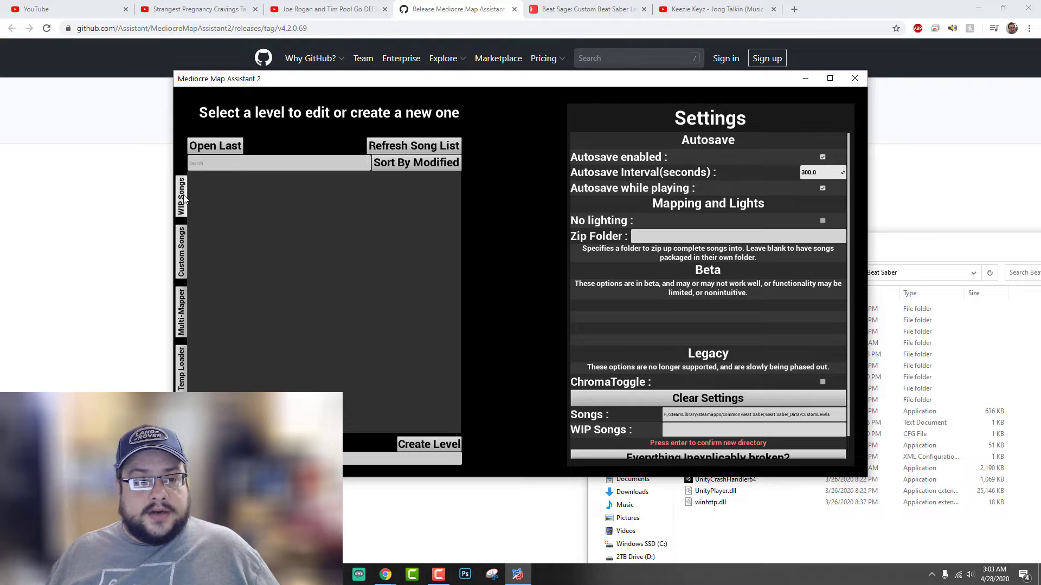
# Step: From Custom Songs, edit Keezie Keyz – Joog Talkin and open its Hard Standard level
pyautogui.click(181, 252)
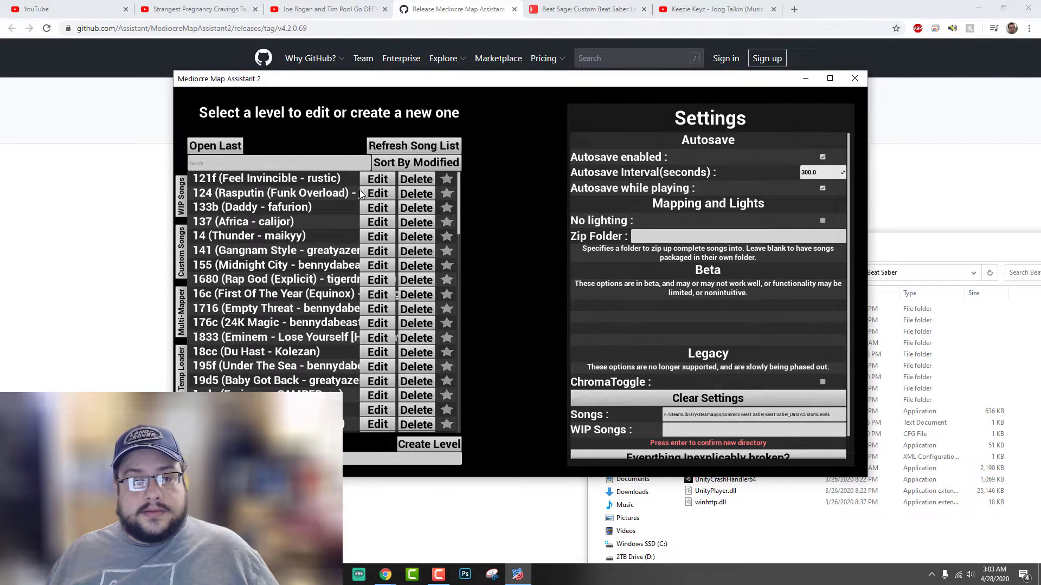
pyautogui.scroll(-3, 326, 233)
pyautogui.moveTo(460, 204); pyautogui.dragTo(453, 423)
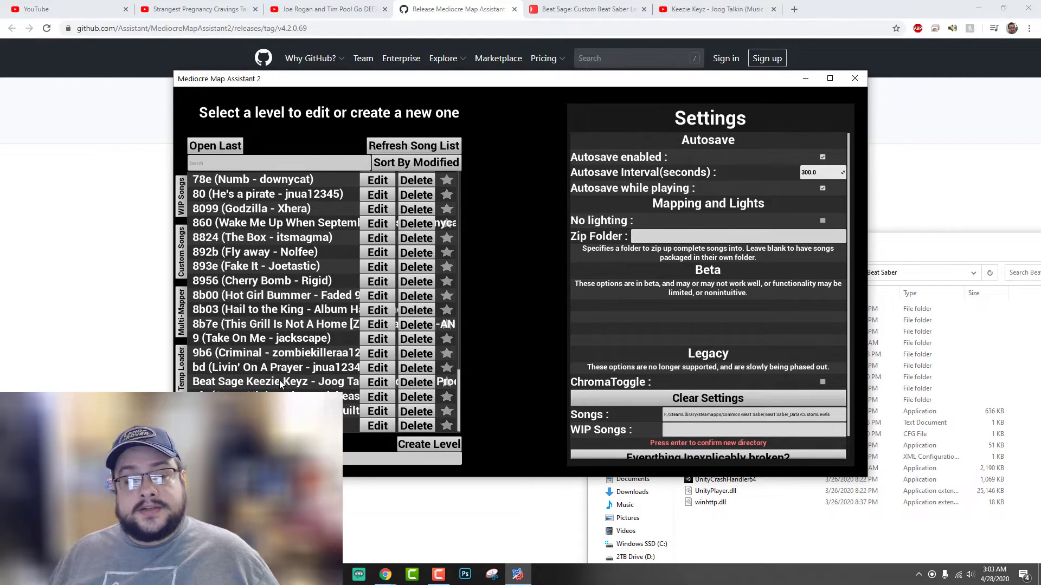
pyautogui.click(367, 381)
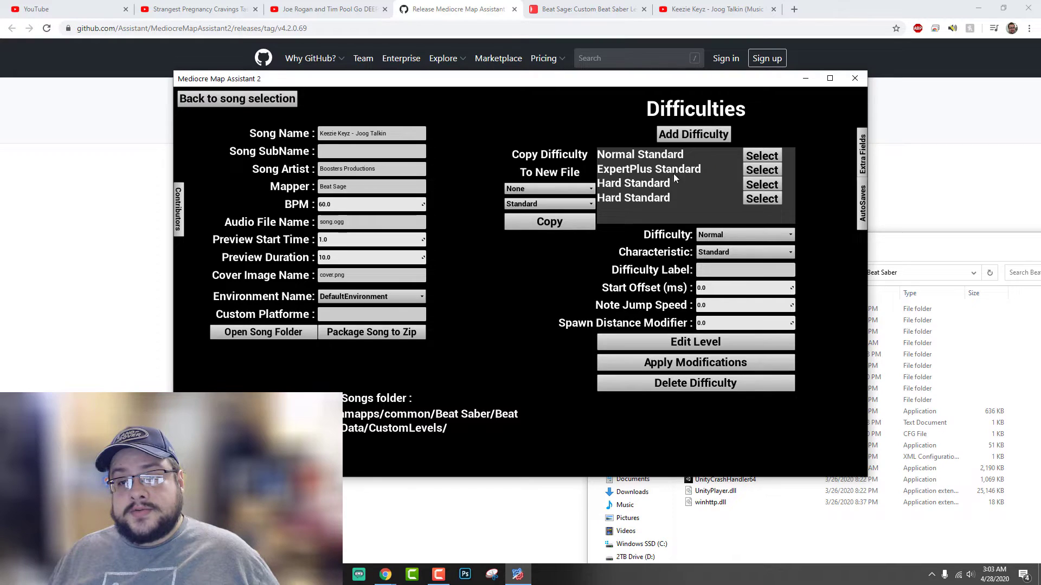
pyautogui.click(761, 185)
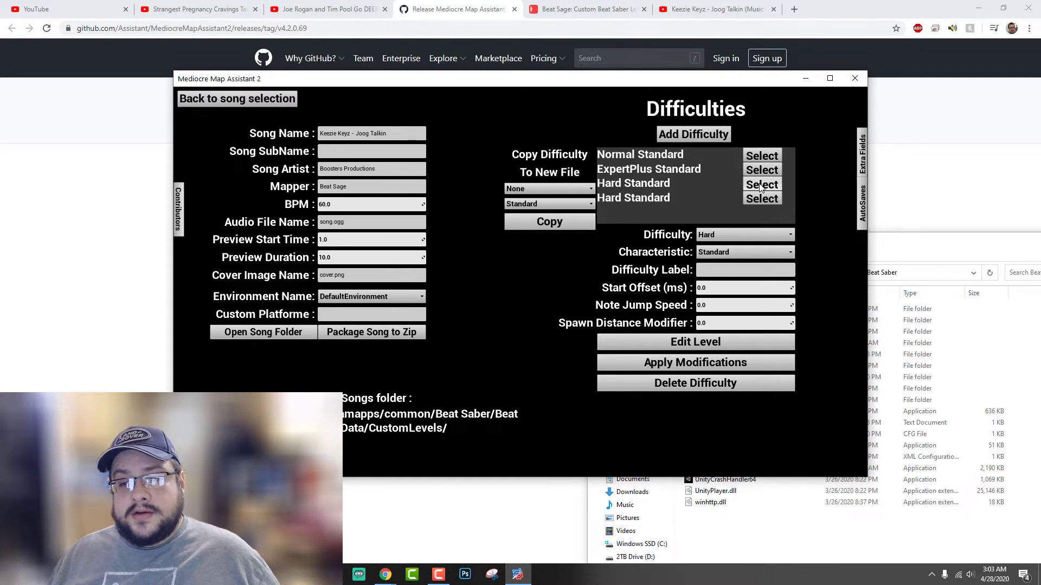
pyautogui.click(696, 343)
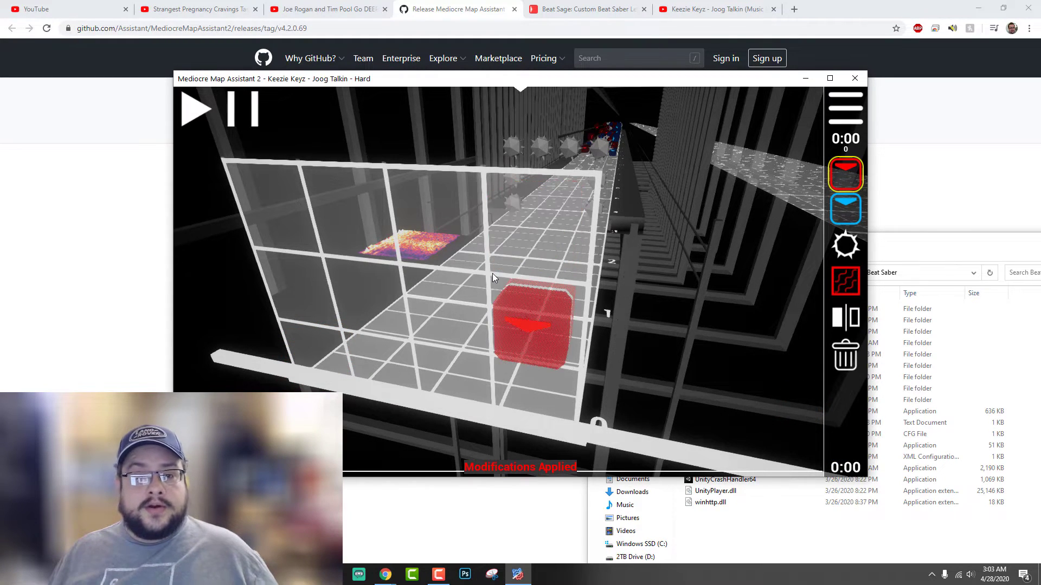
# Step: Start playback of the Hard map and maximize the editor window
pyautogui.press('space')
pyautogui.scroll(-15, 493, 278)
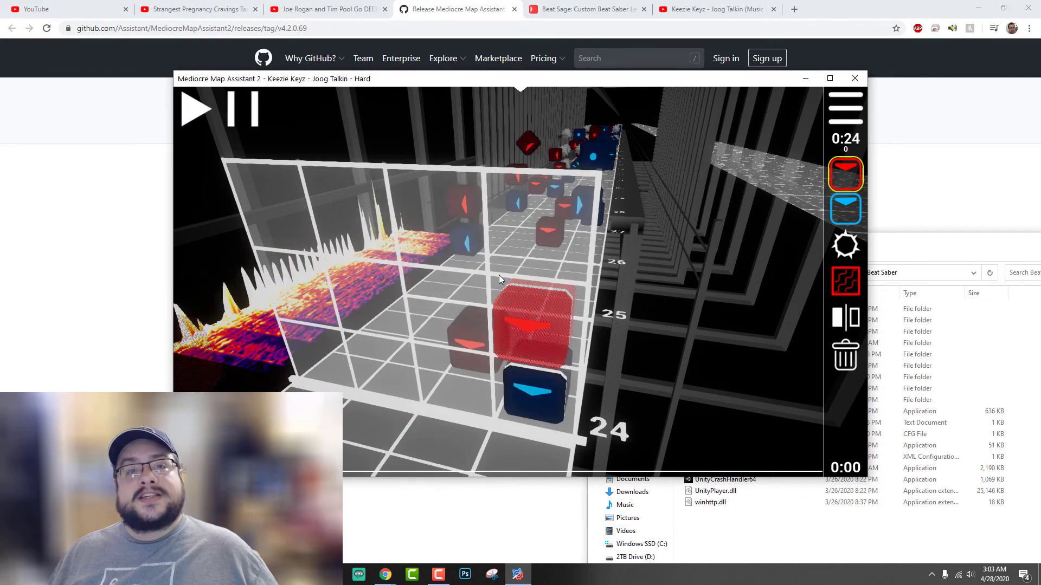
pyautogui.scroll(-6, 499, 277)
pyautogui.click(830, 78)
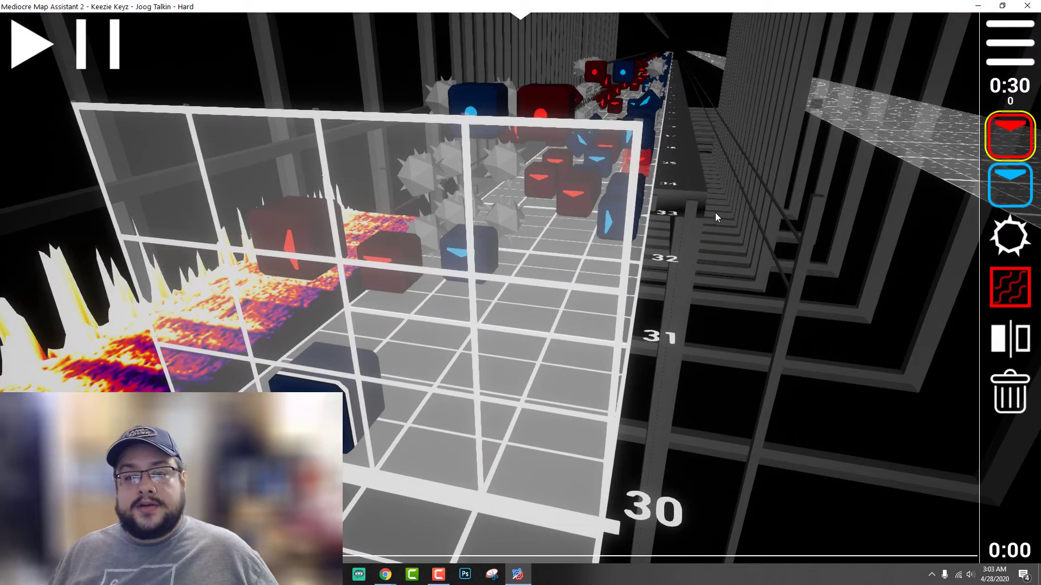
# Step: Skim the timeline through the generated red and blue notes, pausing and resuming playback
pyautogui.scroll(-10, 644, 272)
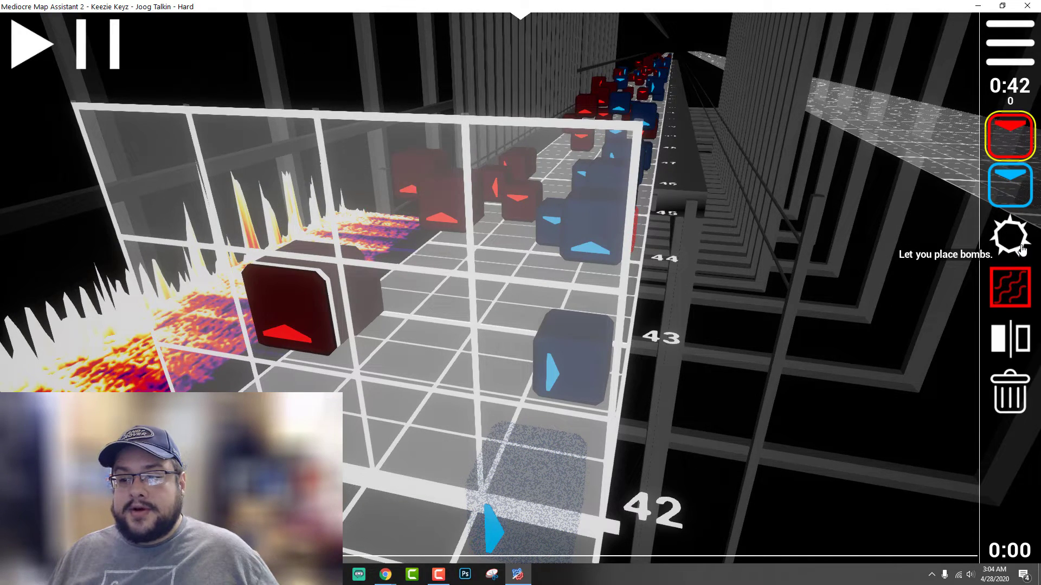
pyautogui.scroll(-16, 702, 262)
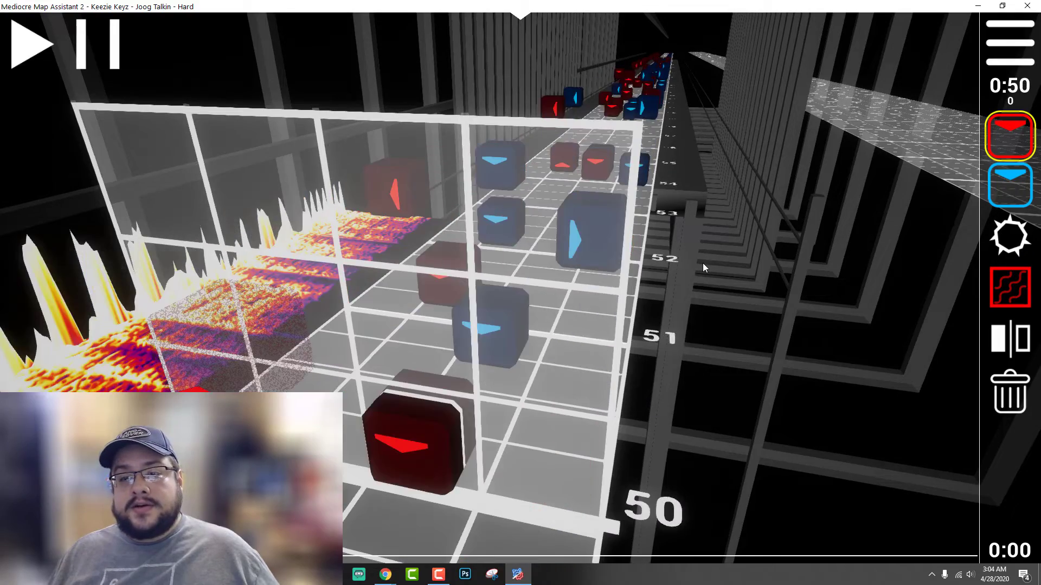
pyautogui.scroll(9, 704, 266)
pyautogui.press('space')
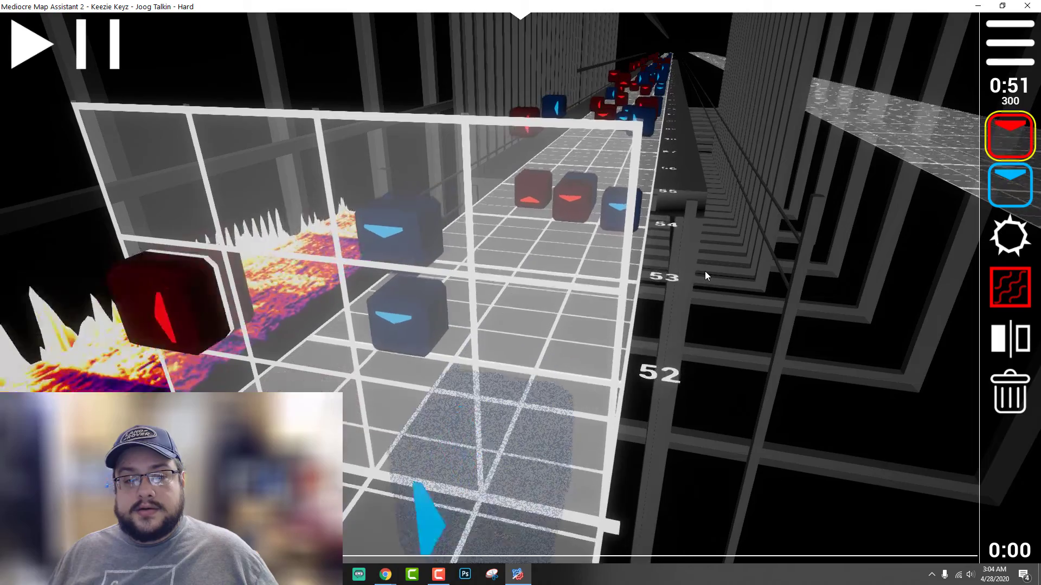
pyautogui.press('space')
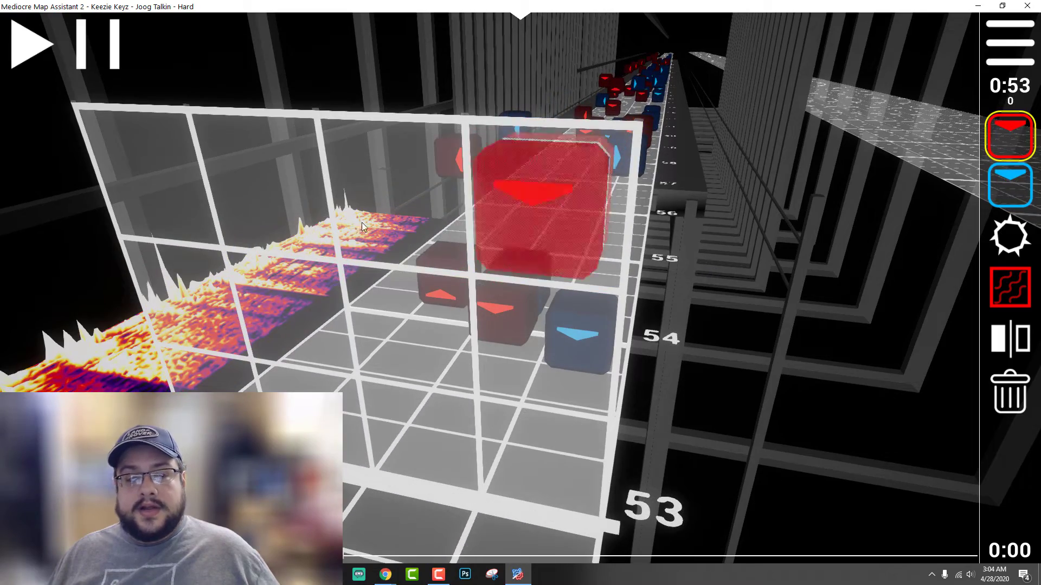
pyautogui.scroll(3, 252, 298)
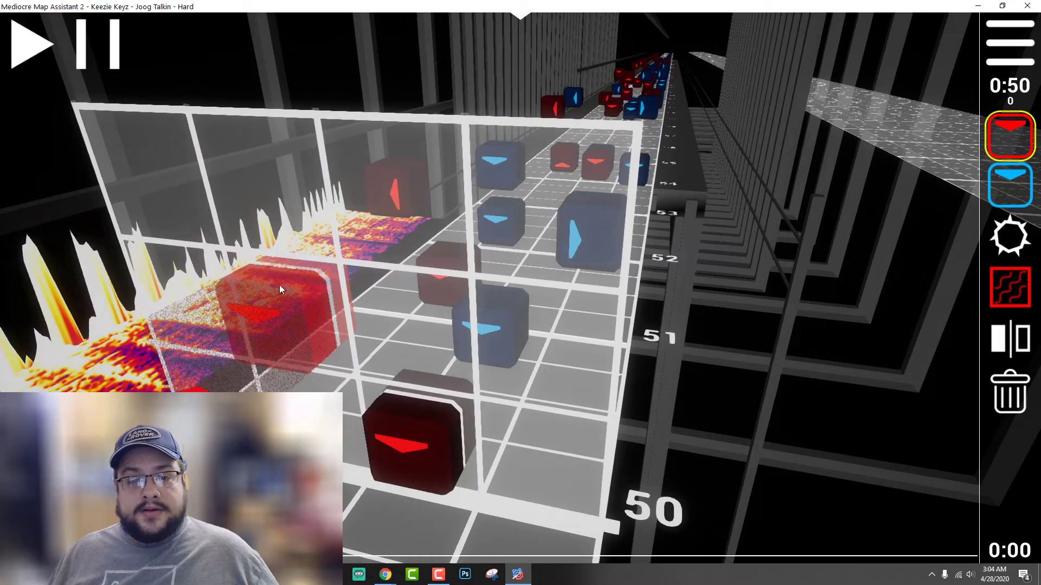
pyautogui.scroll(-20, 733, 284)
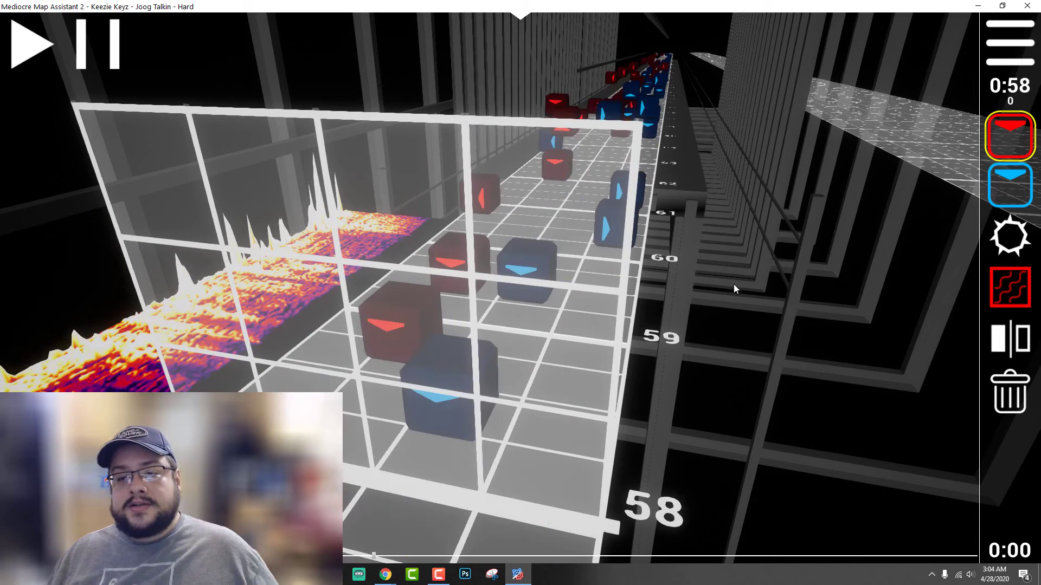
pyautogui.scroll(-10, 711, 279)
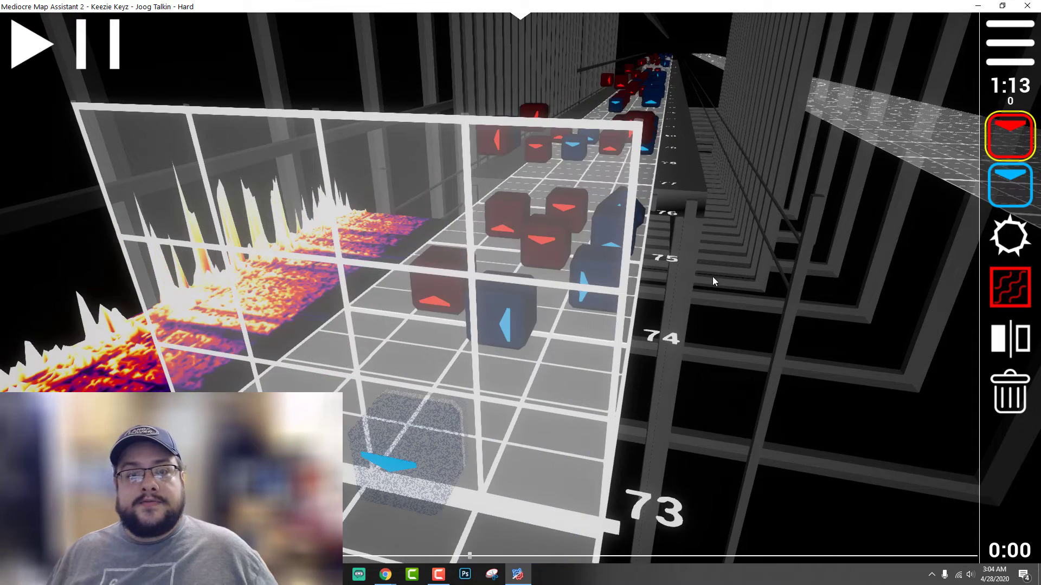